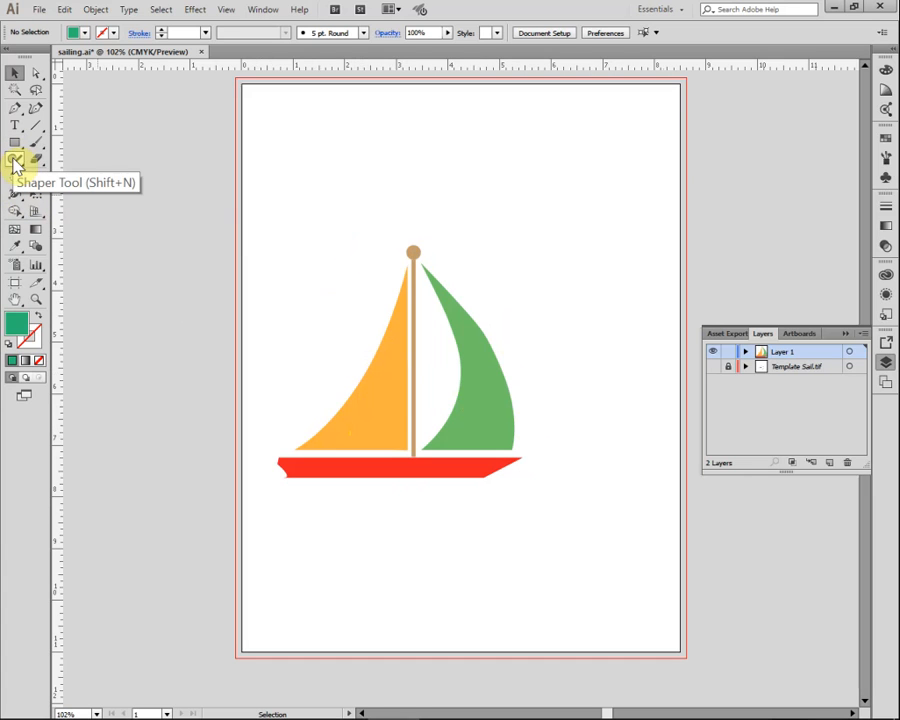
# Step: Set both the fill and the stroke to none for the next shape
pyautogui.click(36, 361)
pyautogui.click(34, 340)
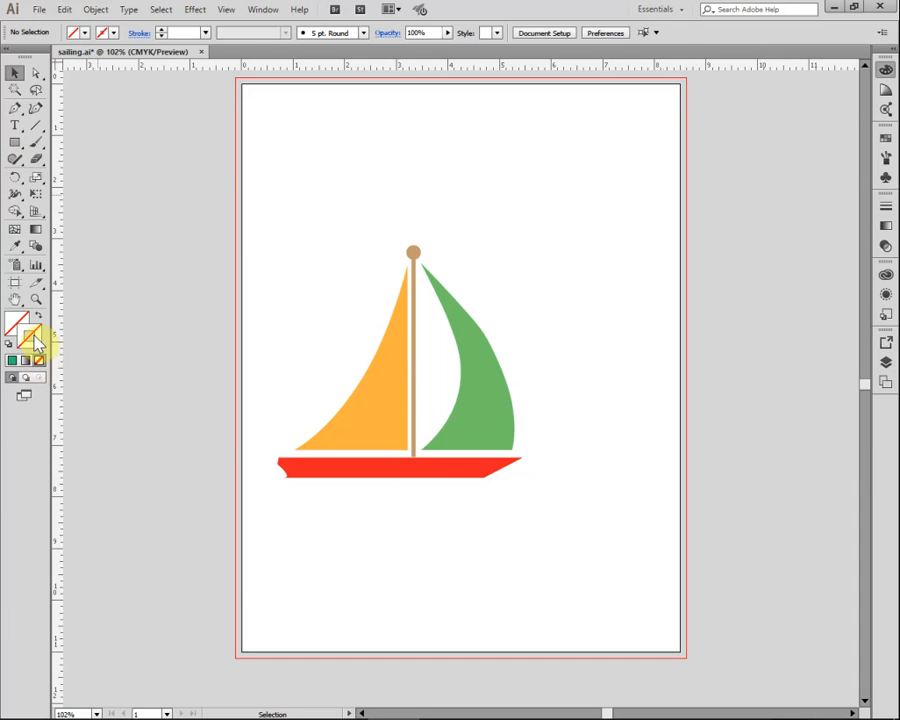
pyautogui.click(37, 363)
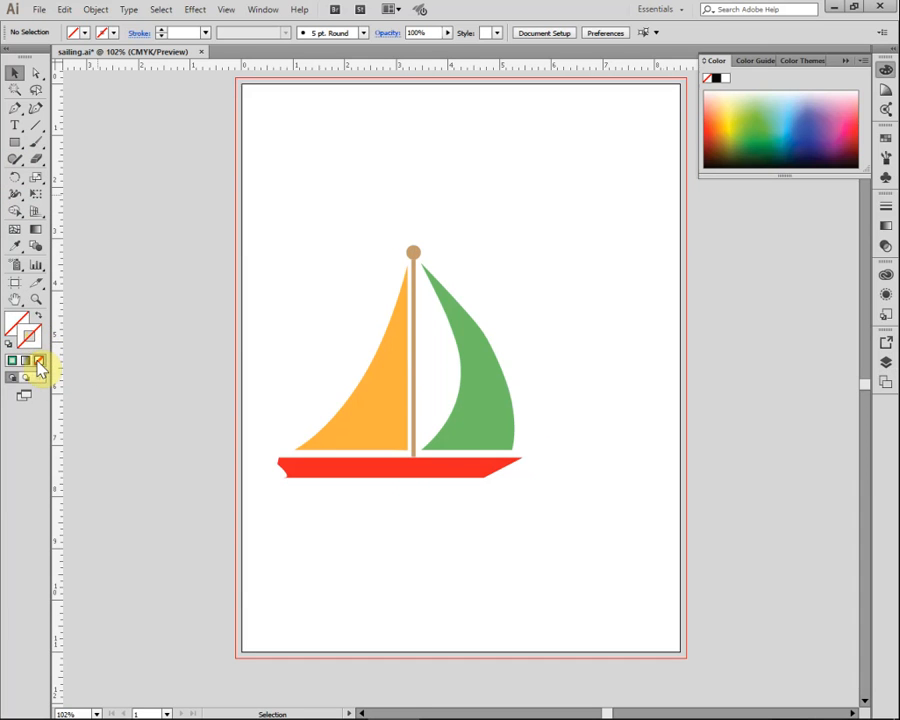
# Step: Draw an unfilled circle about 5.53 in across around the sailboat with the Ellipse tool
pyautogui.click(17, 148)
pyautogui.click(17, 148)
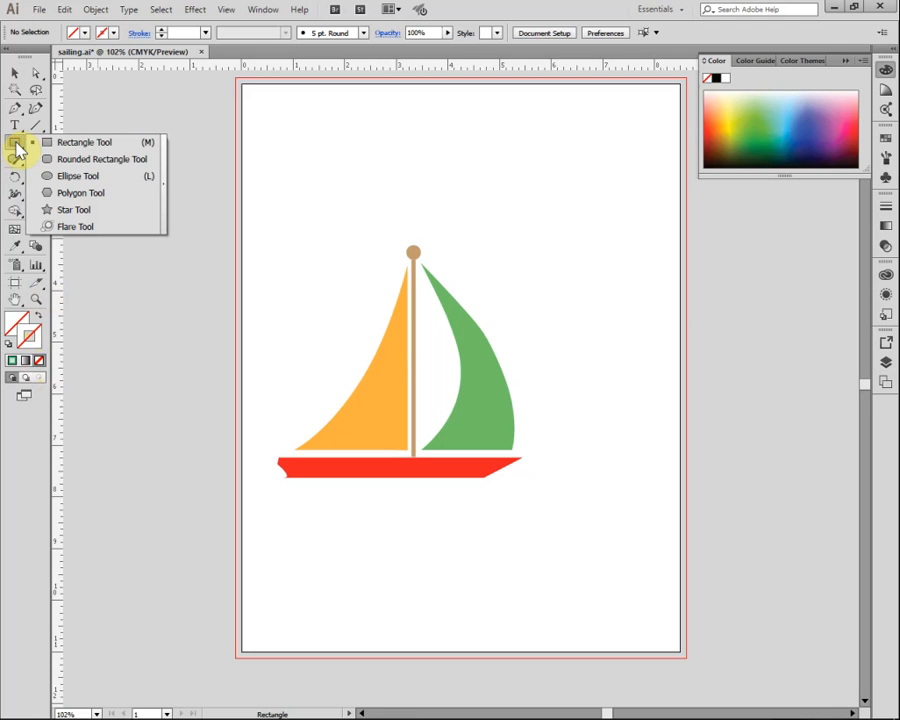
pyautogui.click(86, 177)
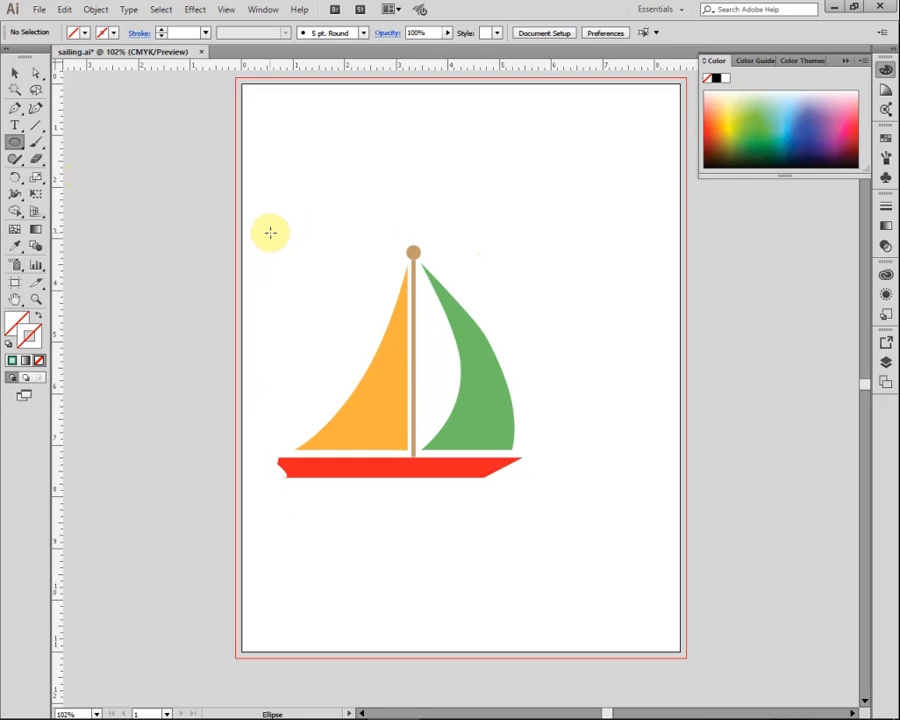
pyautogui.moveTo(270, 232); pyautogui.dragTo(524, 518)
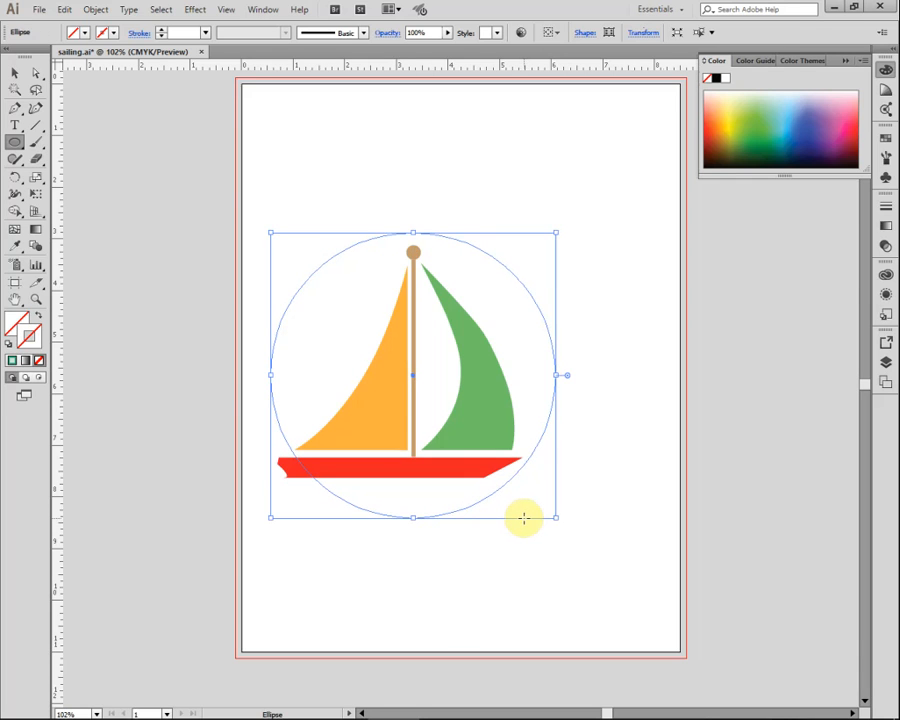
# Step: Deselect the circle and reselect it alone with a selection marquee that crosses its edge without touching the sail
pyautogui.click(16, 84)
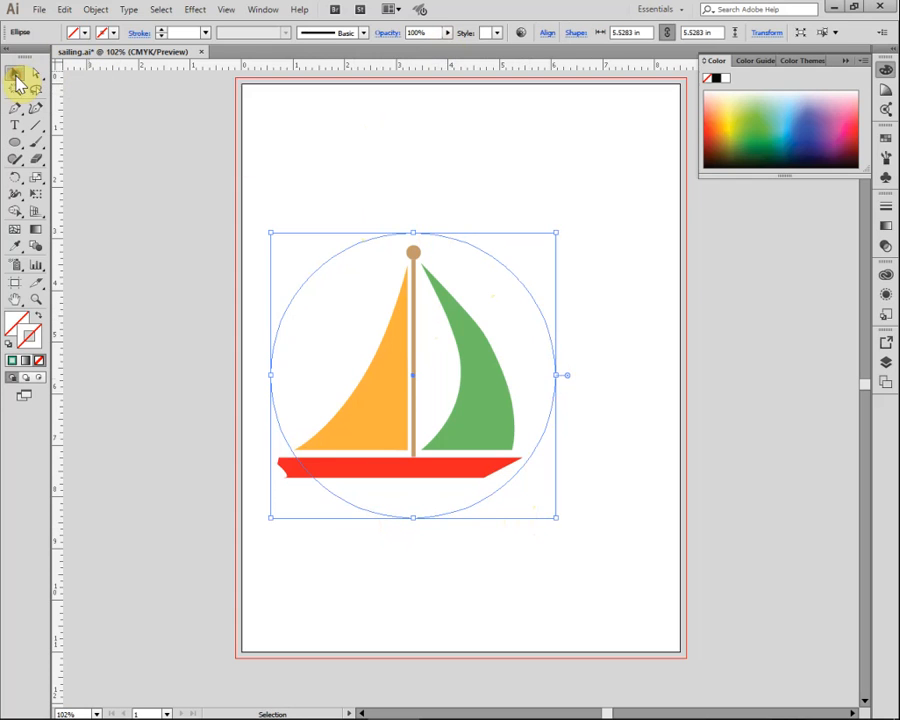
pyautogui.click(124, 113)
pyautogui.click(148, 143)
pyautogui.click(308, 145)
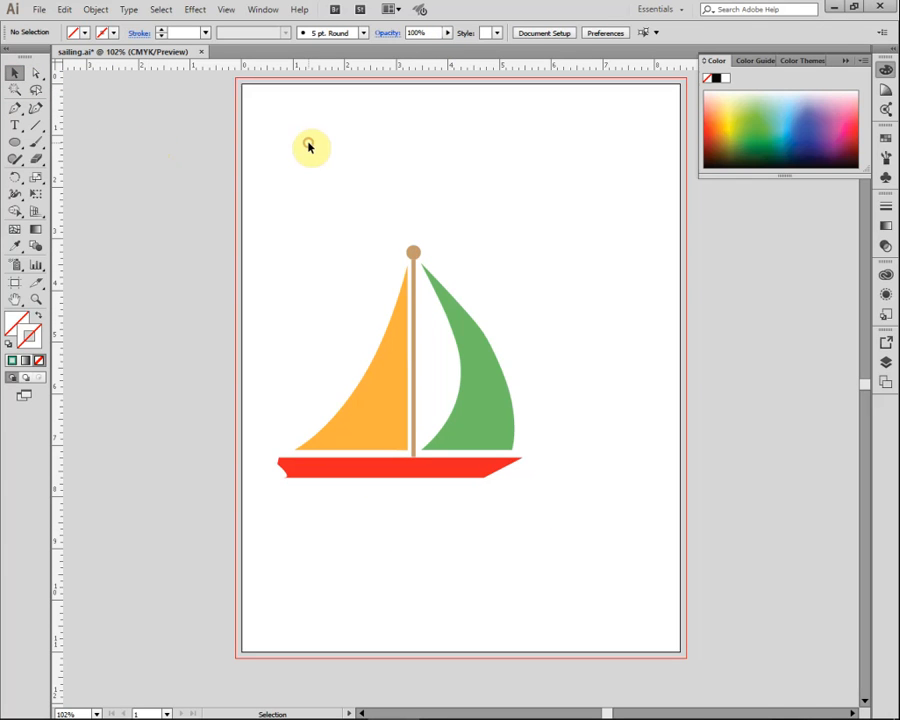
pyautogui.click(288, 278)
pyautogui.click(159, 149)
pyautogui.moveTo(159, 149); pyautogui.dragTo(357, 352)
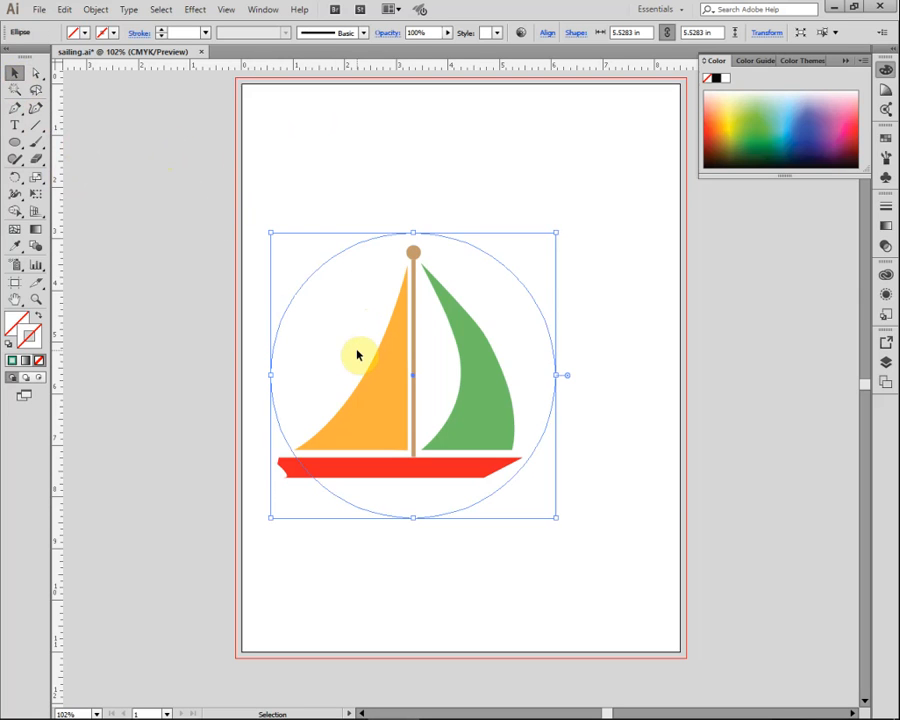
pyautogui.click(161, 160)
pyautogui.moveTo(161, 141); pyautogui.dragTo(377, 359)
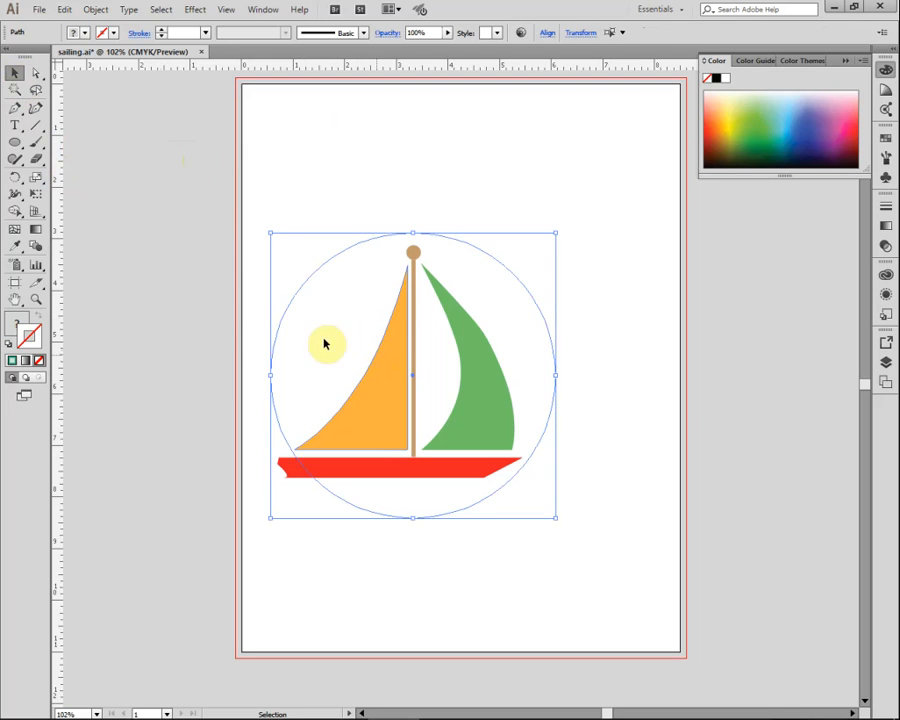
pyautogui.click(270, 295)
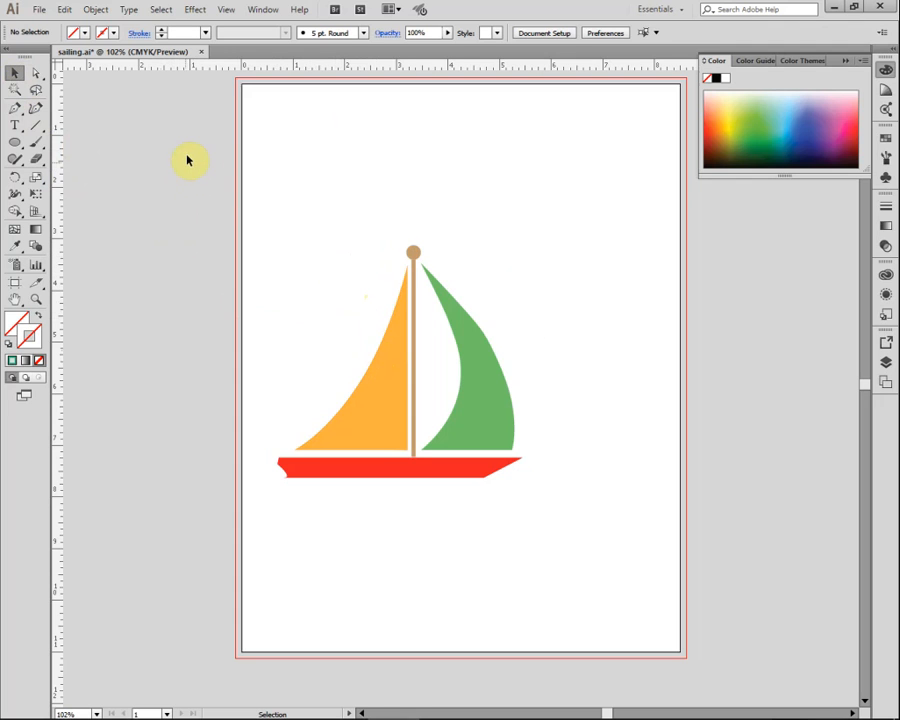
pyautogui.moveTo(177, 161); pyautogui.dragTo(356, 366)
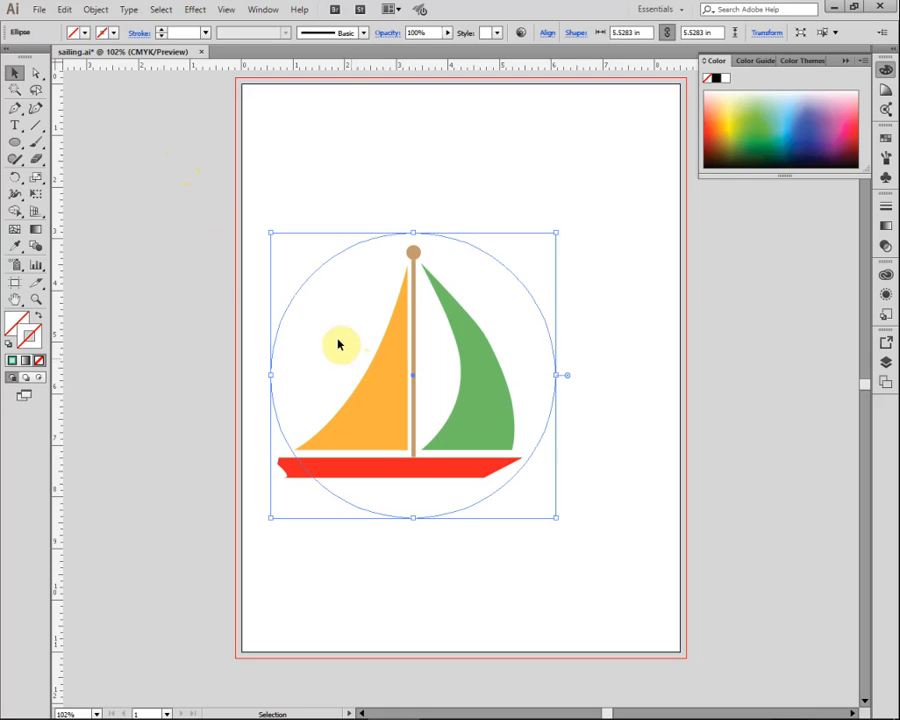
# Step: Start text on a path at the upper-left edge of the circle with the Type on a Path tool
pyautogui.click(14, 129)
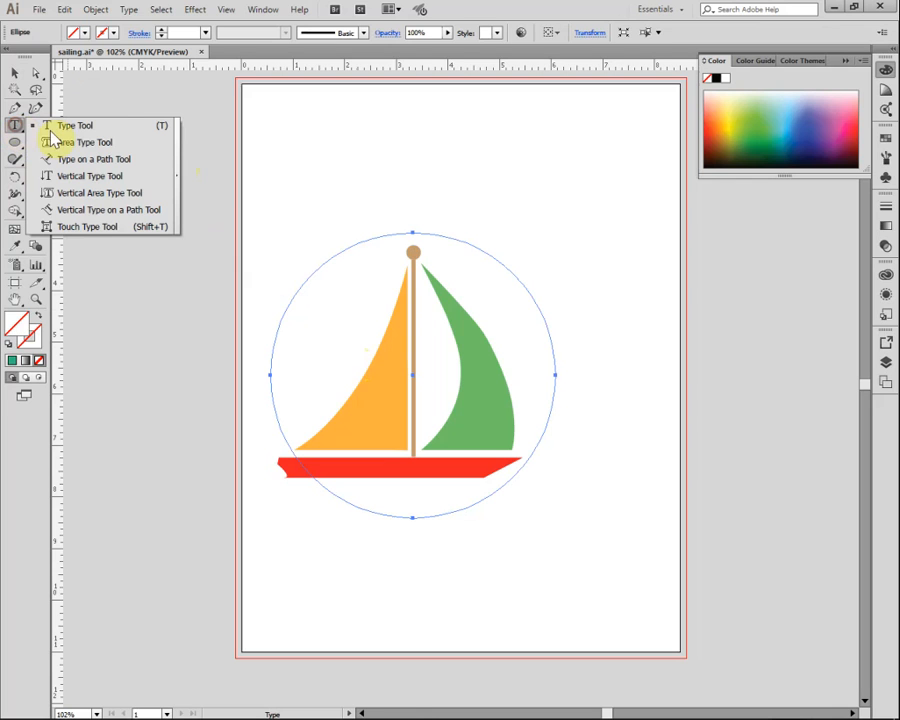
pyautogui.click(109, 160)
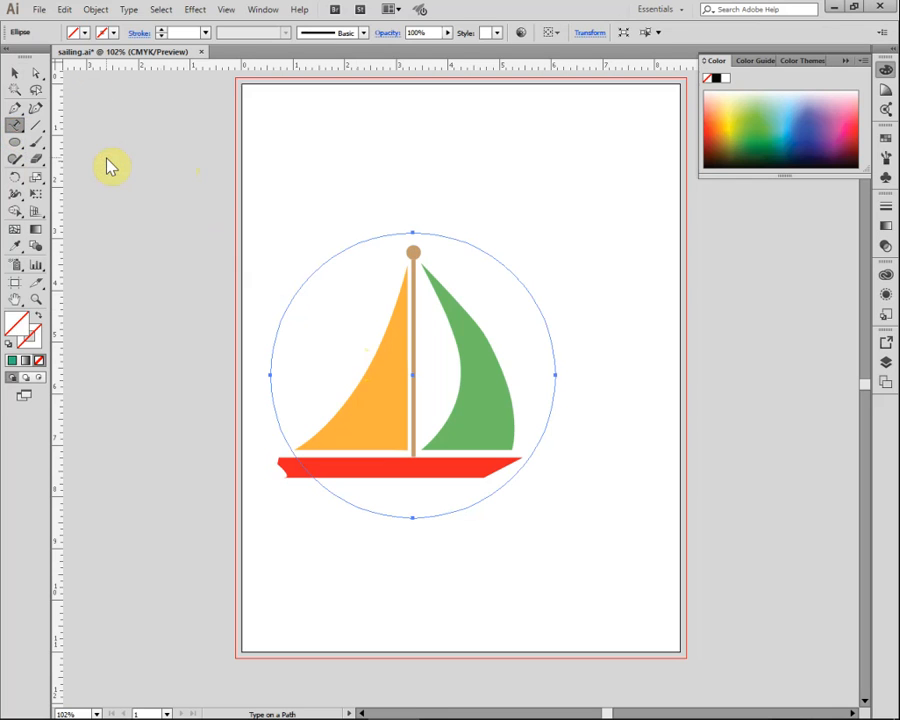
pyautogui.click(280, 321)
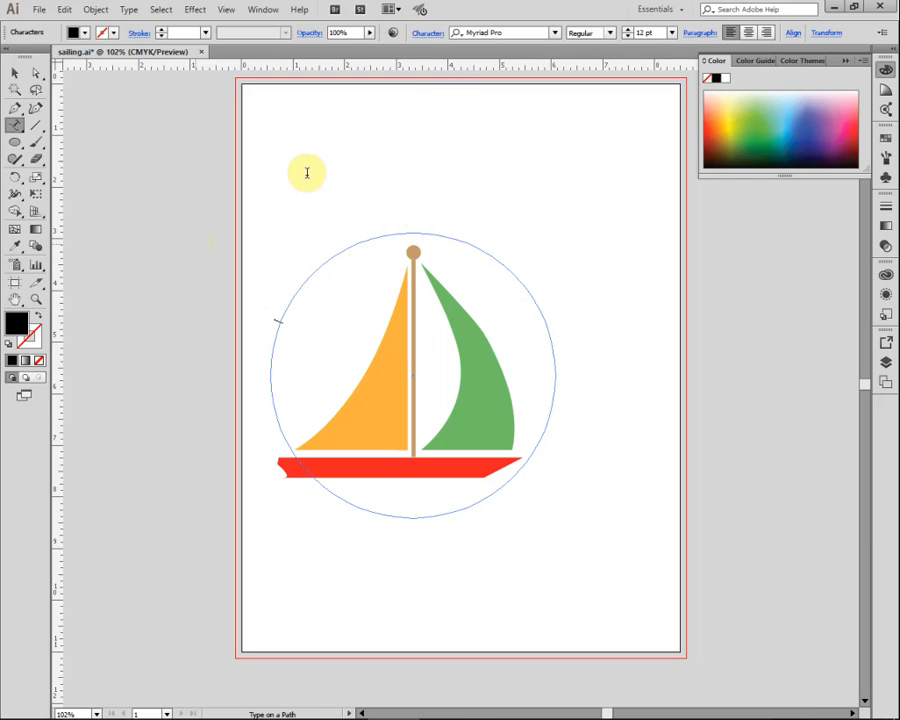
# Step: Set the path text's font to Bookman Old Style and its size to 72 pt
pyautogui.click(555, 33)
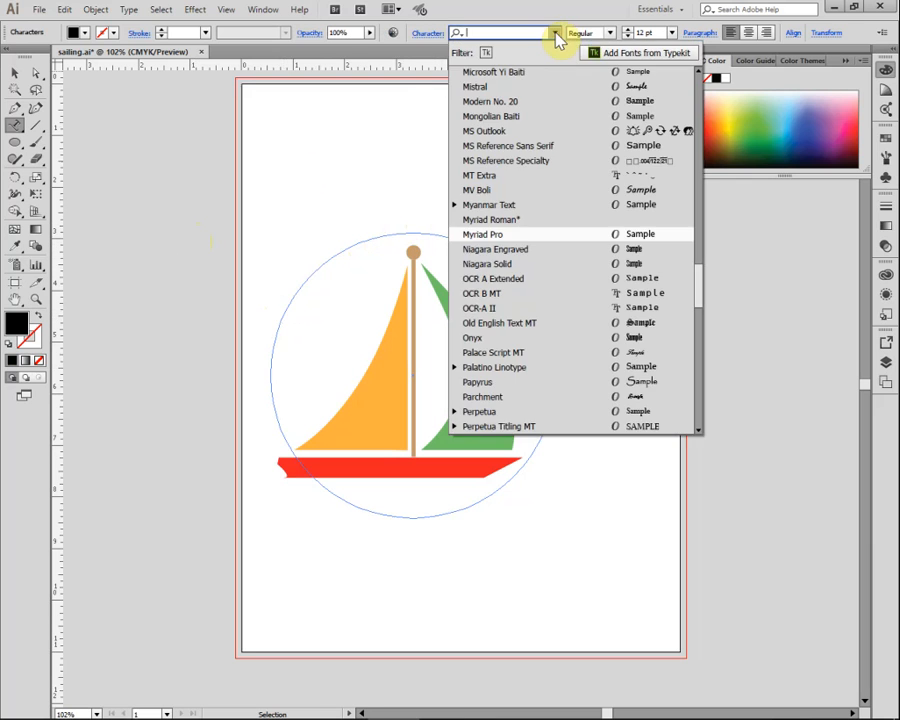
pyautogui.click(699, 102)
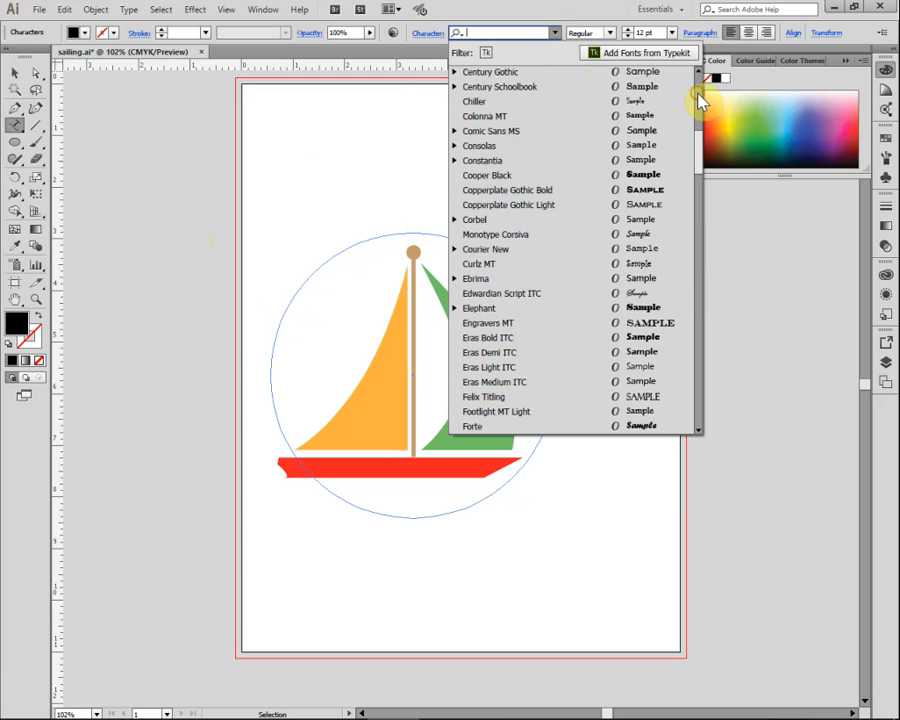
pyautogui.click(699, 102)
pyautogui.click(538, 220)
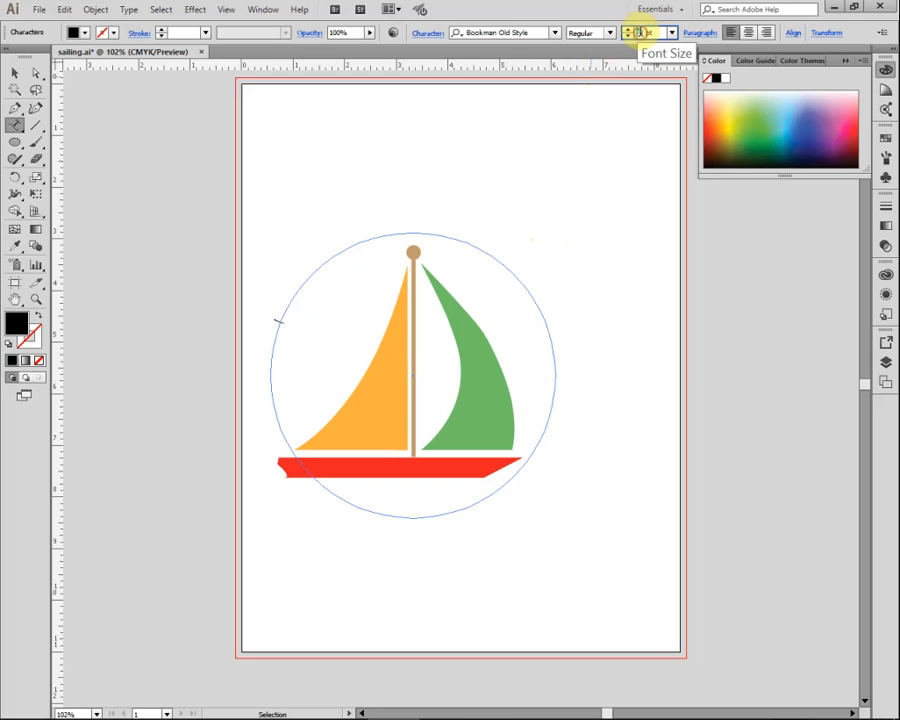
pyautogui.write('72')
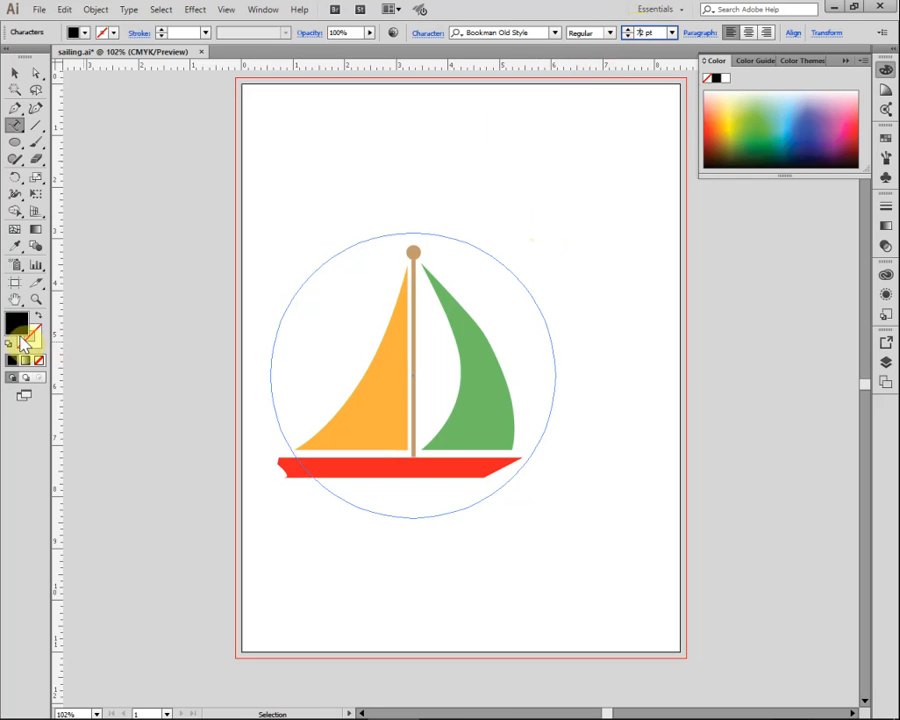
pyautogui.click(16, 323)
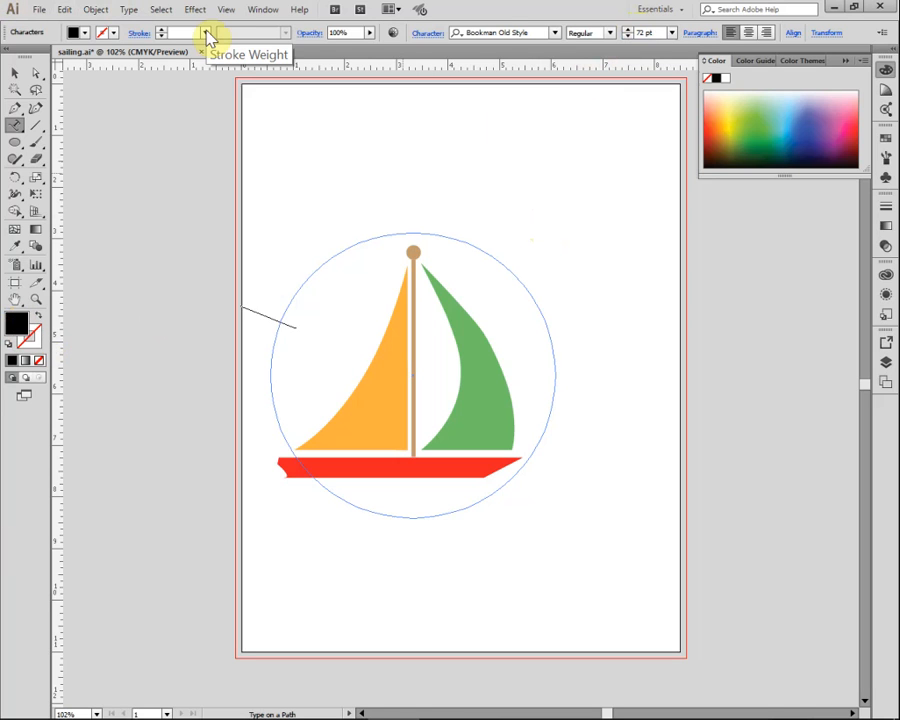
# Step: Enter the text "Bishop Point" along the circle above the sailboat
pyautogui.write('Biship')
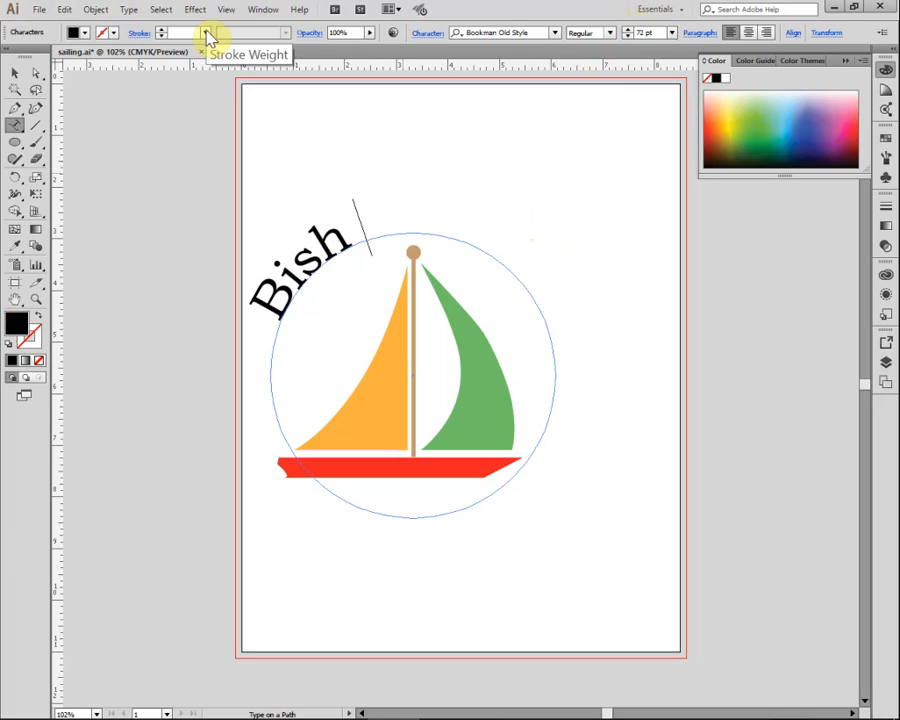
pyautogui.press('BackSpace')
pyautogui.press('BackSpace')
pyautogui.write('op')
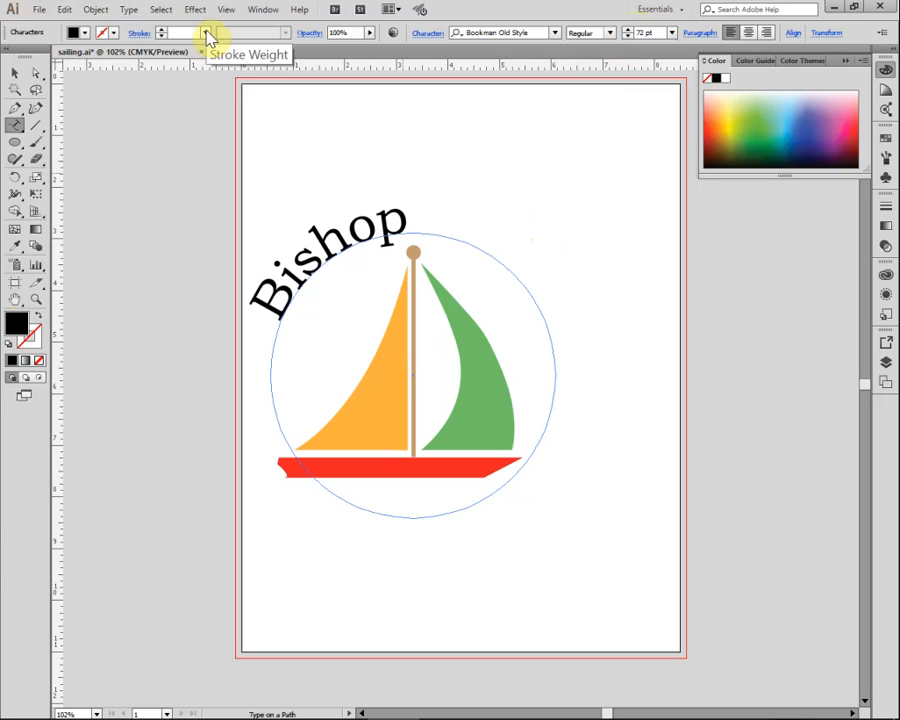
pyautogui.write(' Point')
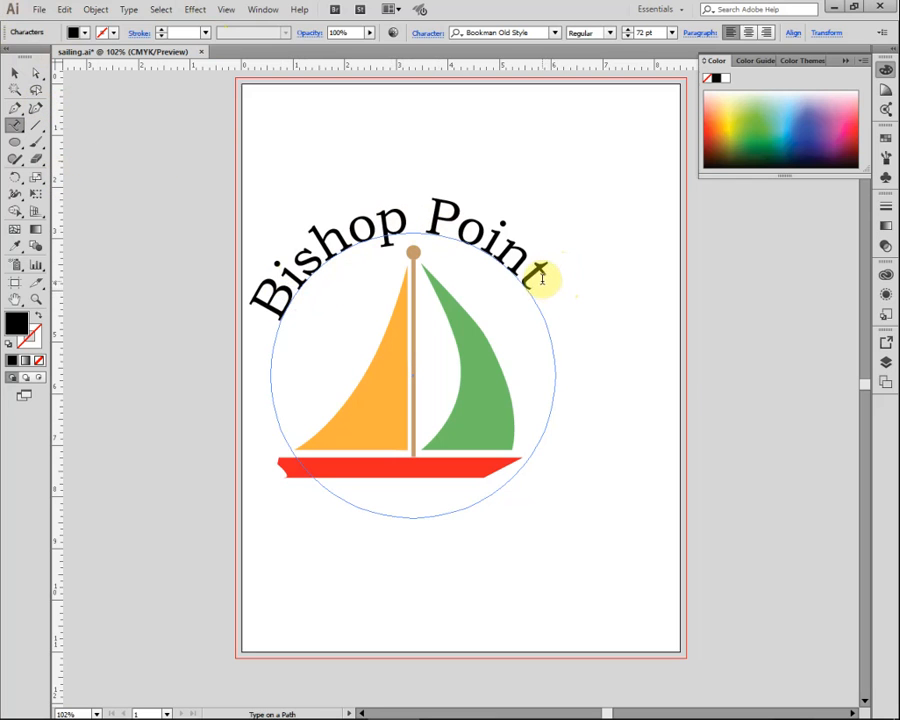
pyautogui.moveTo(542, 270); pyautogui.dragTo(362, 214)
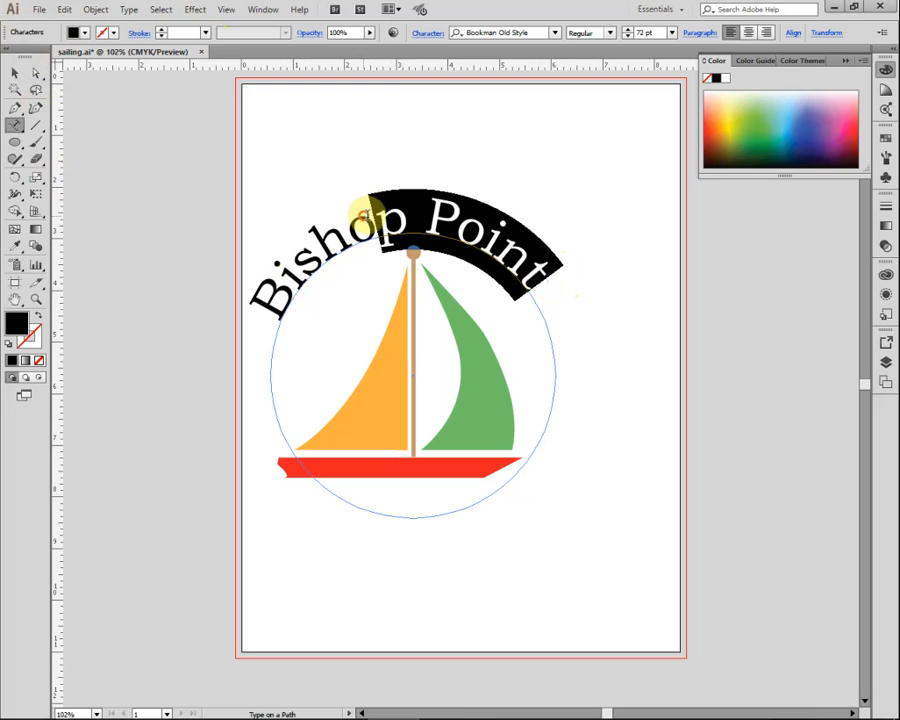
pyautogui.click(538, 281)
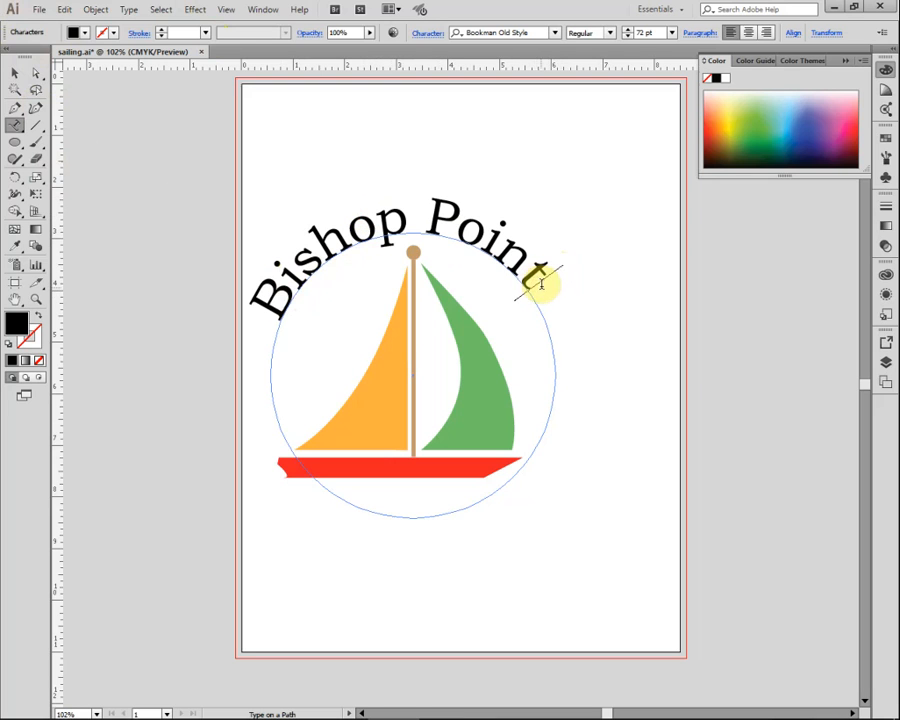
pyautogui.moveTo(273, 313); pyautogui.dragTo(537, 292)
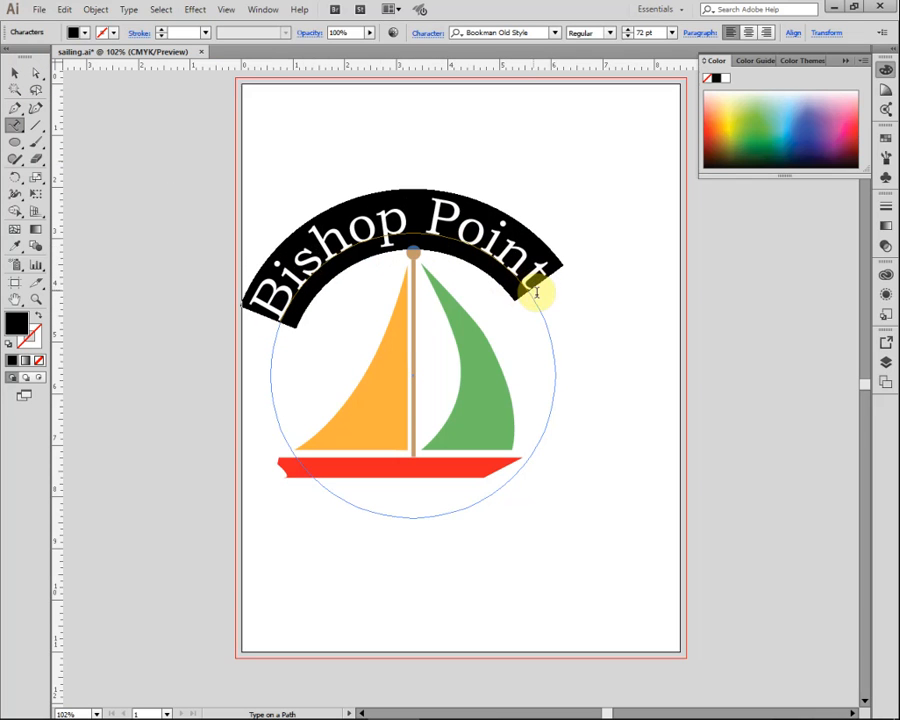
pyautogui.click(536, 289)
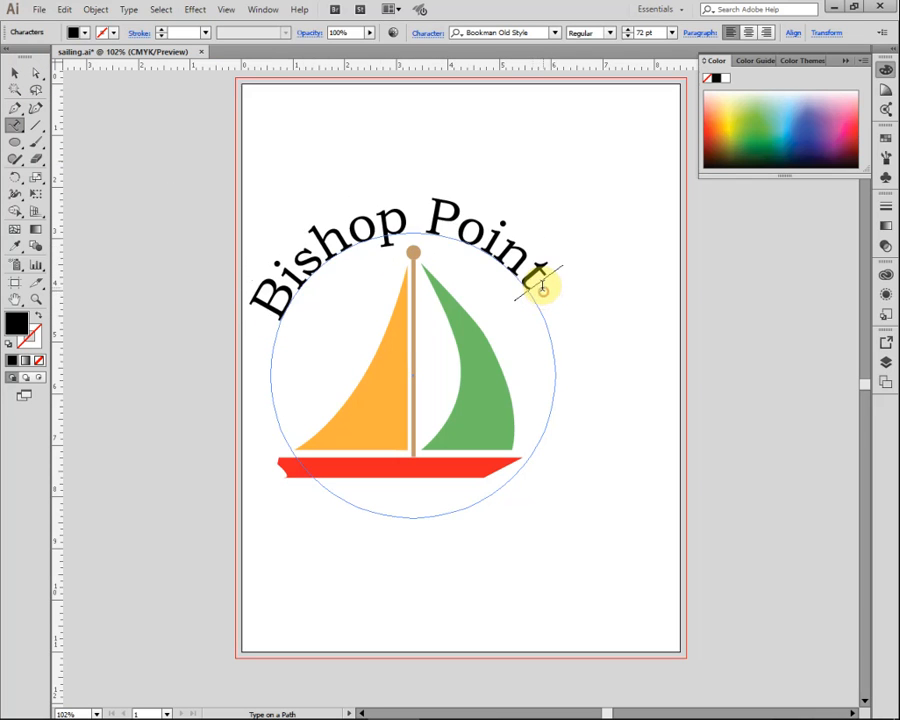
# Step: Tighten the tracking of the whole "Bishop Point" text to -50
pyautogui.moveTo(534, 270); pyautogui.dragTo(252, 300)
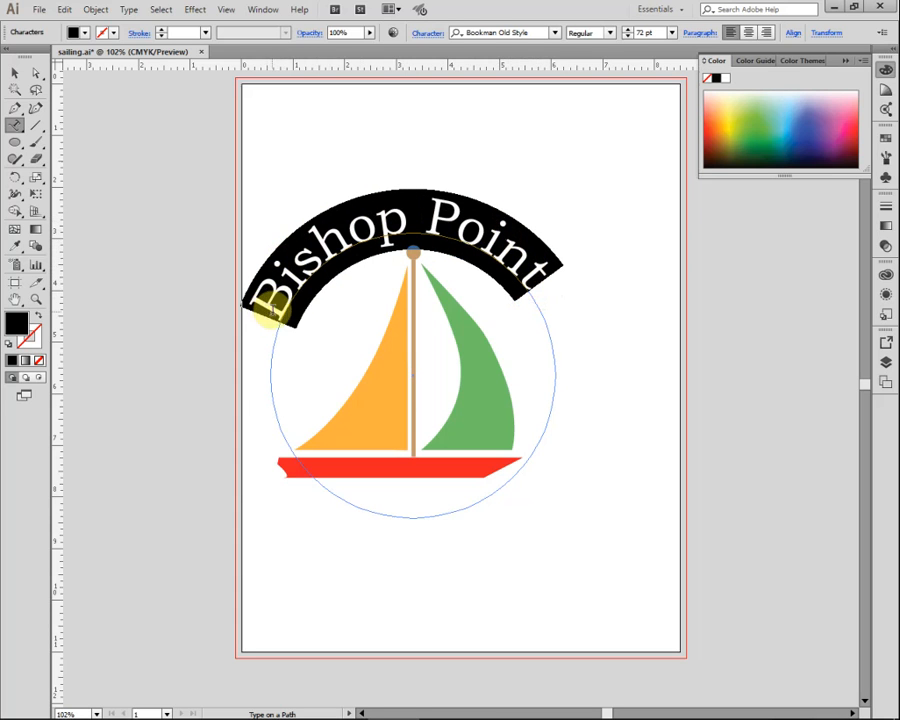
pyautogui.click(428, 34)
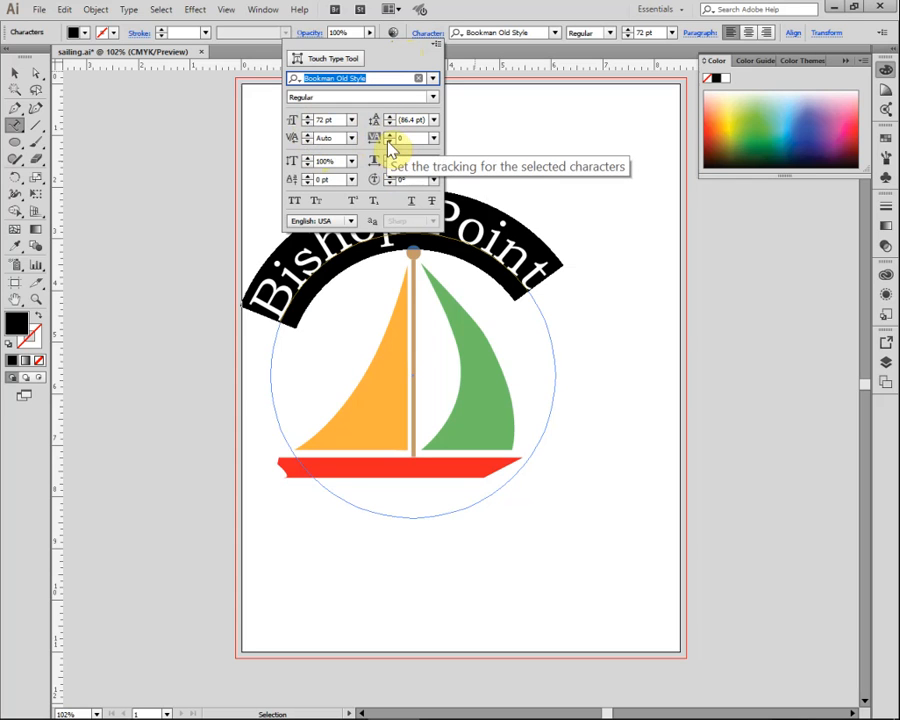
pyautogui.click(389, 142)
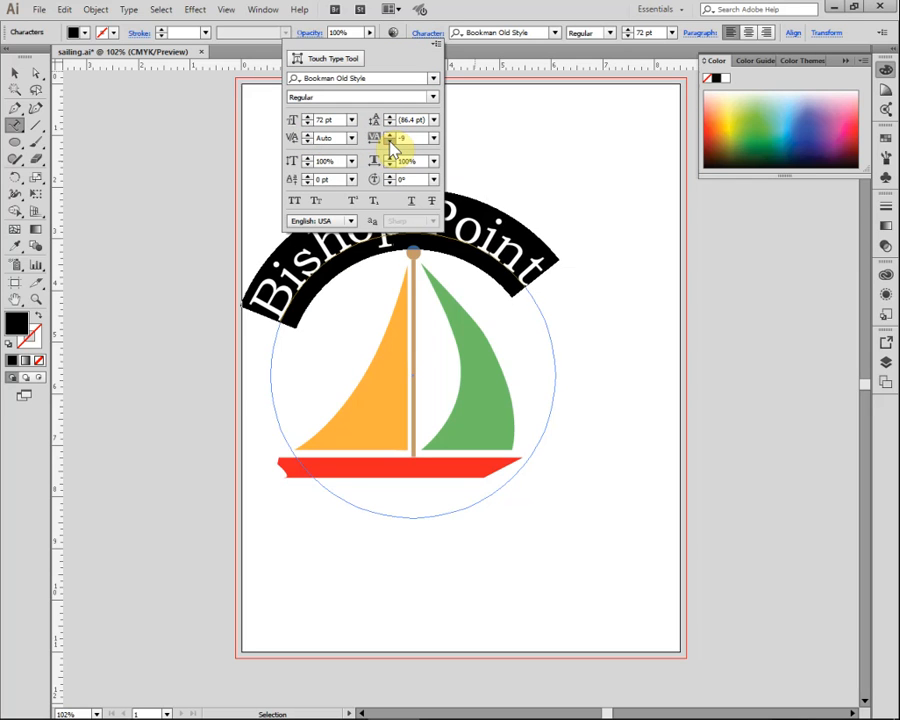
pyautogui.click(389, 142)
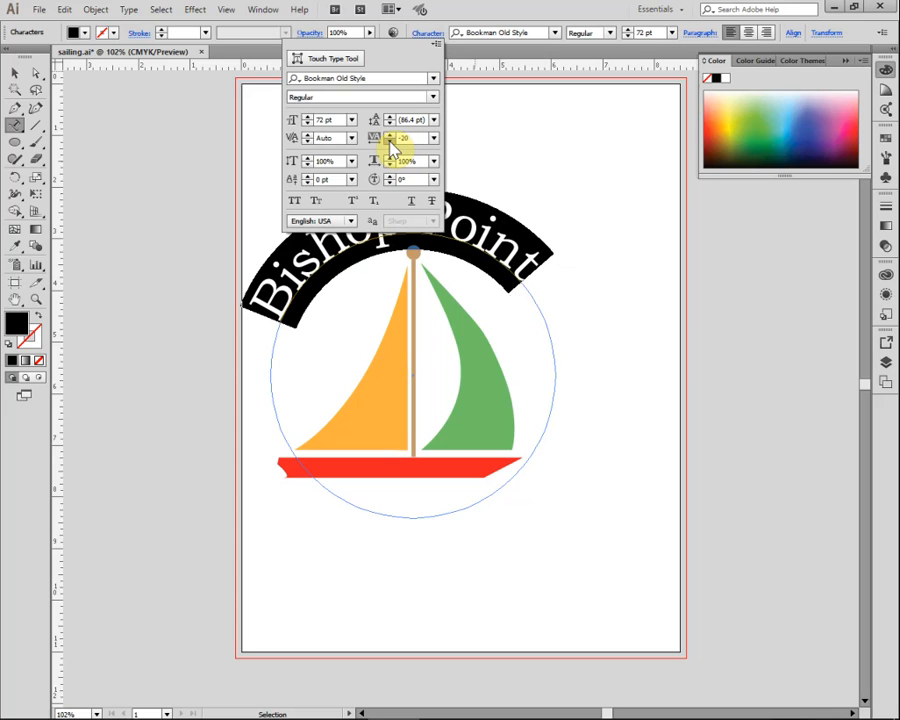
pyautogui.click(389, 142)
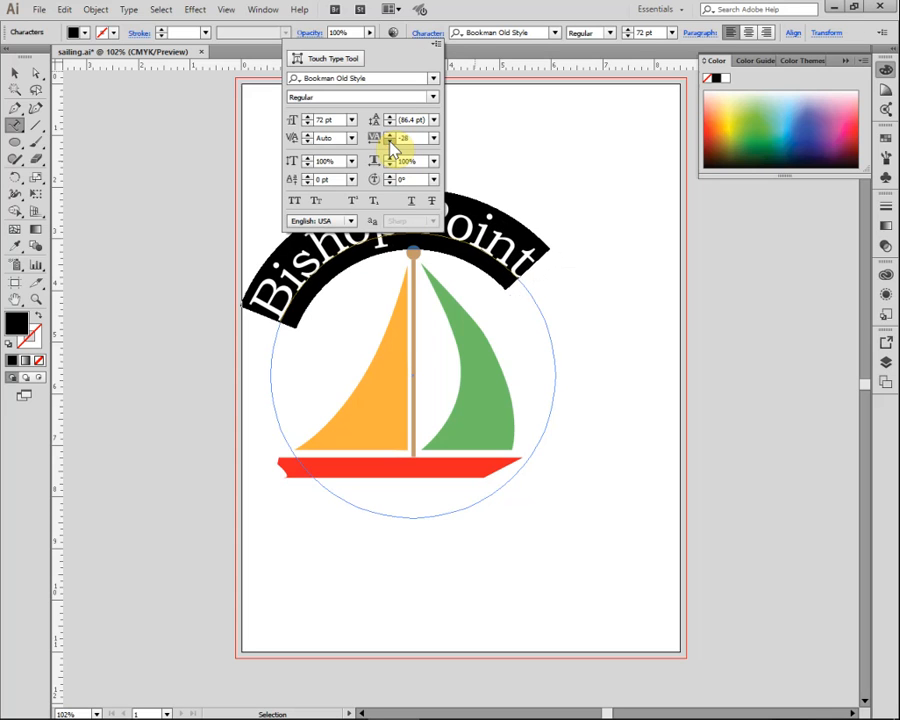
pyautogui.click(389, 142)
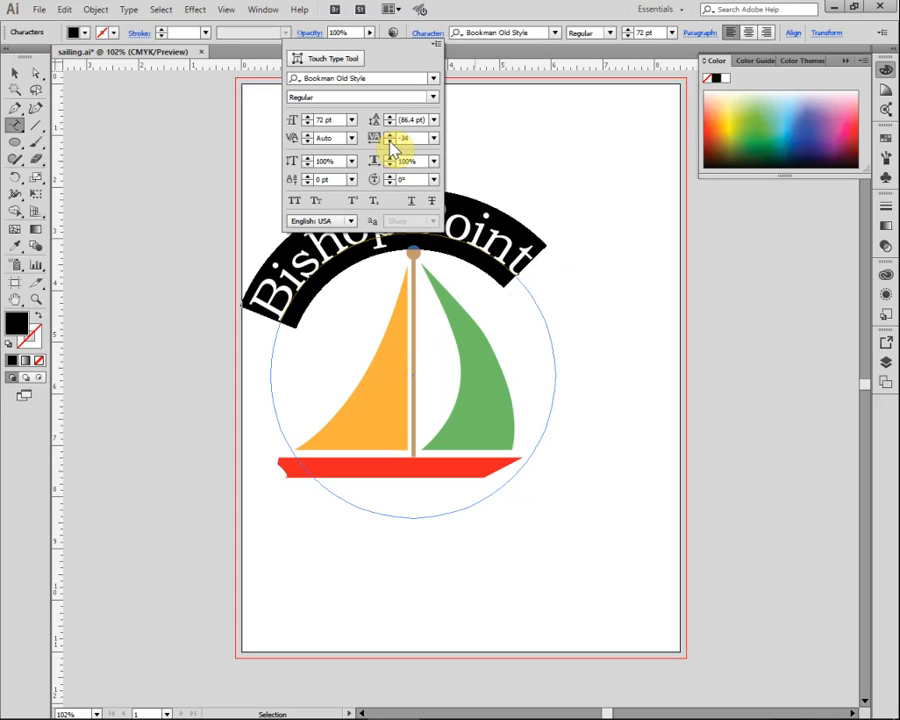
pyautogui.click(389, 142)
pyautogui.click(389, 142)
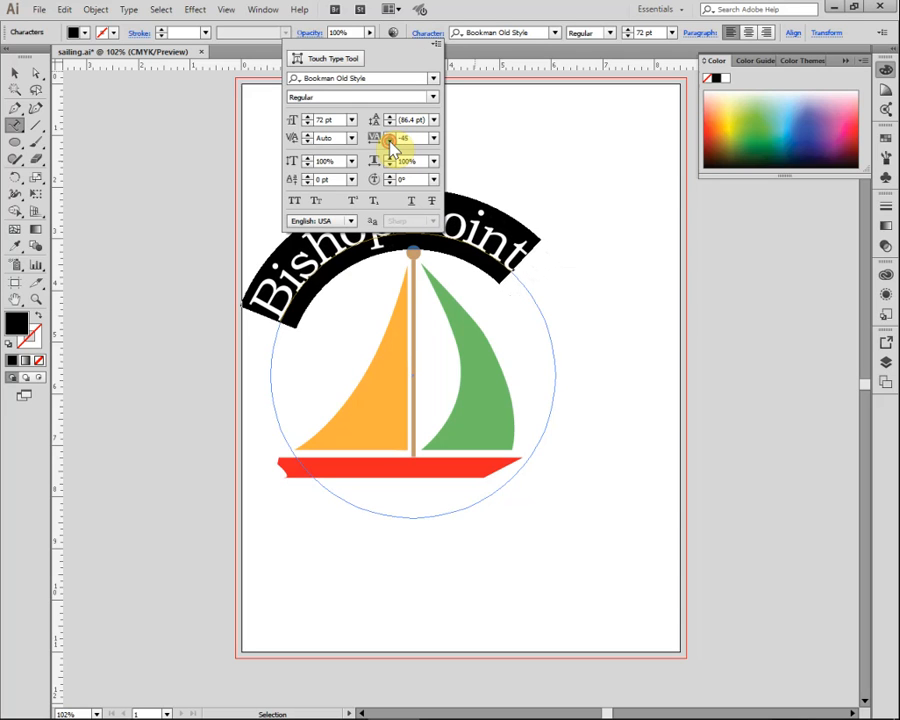
# Step: Increase the font size of the "Bishop Point" text to 94 pt
pyautogui.click(307, 116)
pyautogui.click(307, 116)
pyautogui.click(307, 116)
pyautogui.click(307, 116)
pyautogui.click(307, 116)
pyautogui.click(307, 116)
pyautogui.click(308, 117)
pyautogui.click(308, 117)
pyautogui.click(308, 117)
pyautogui.click(308, 117)
pyautogui.click(308, 117)
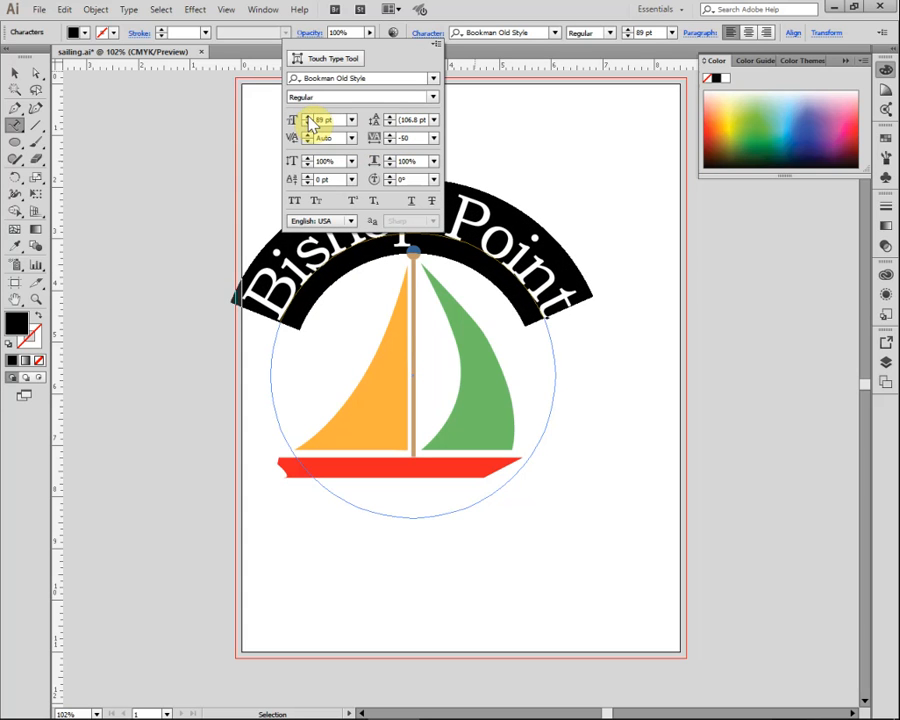
pyautogui.click(308, 117)
pyautogui.click(308, 117)
pyautogui.click(308, 117)
pyautogui.click(308, 117)
pyautogui.click(308, 117)
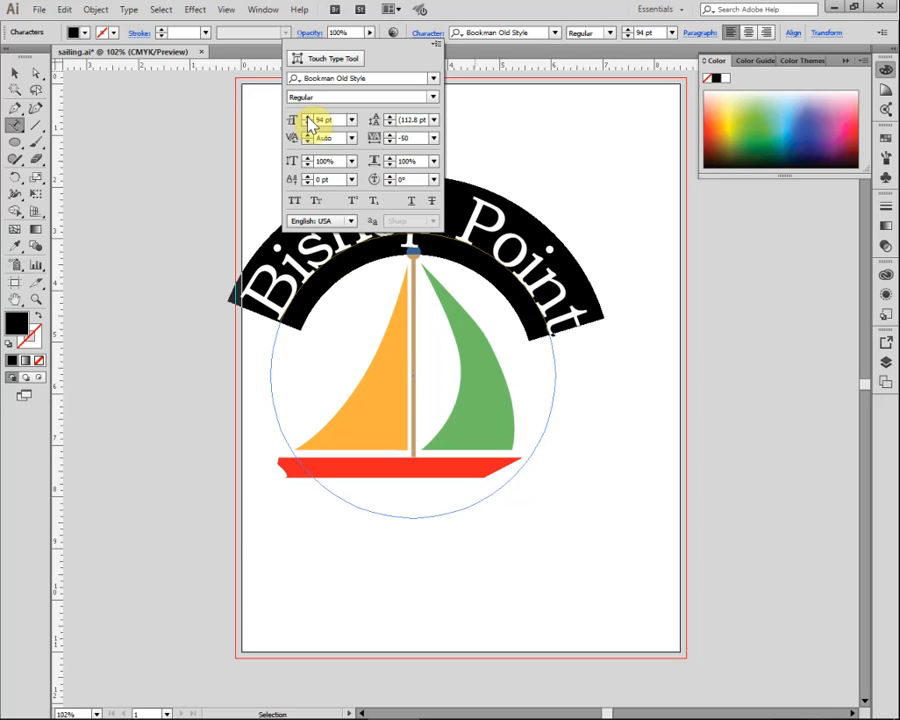
# Step: Set the font size of the "Bishop Point" path text to 95 pt
pyautogui.click(307, 124)
pyautogui.click(307, 124)
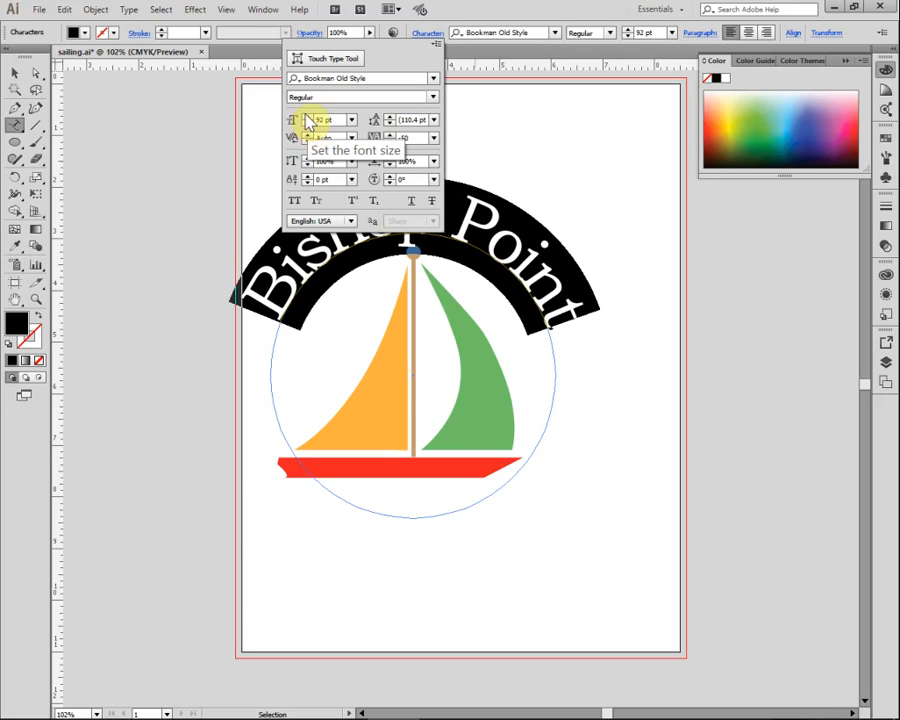
pyautogui.click(308, 117)
pyautogui.click(308, 117)
pyautogui.click(308, 117)
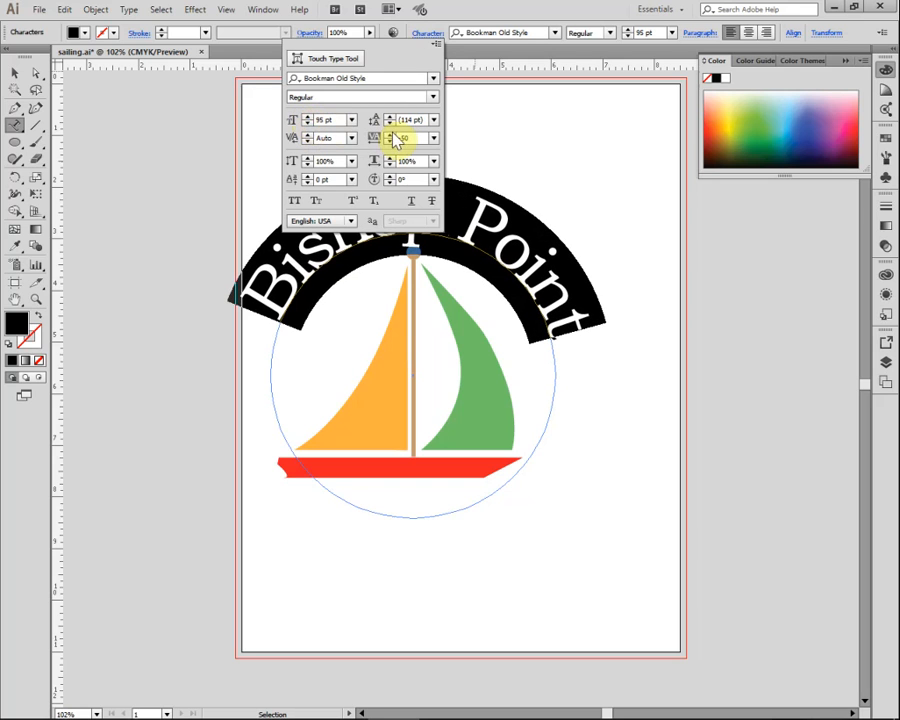
# Step: Tighten the tracking of the "Bishop Point" lettering to -72 and deselect the characters
pyautogui.click(390, 142)
pyautogui.click(390, 142)
pyautogui.click(390, 142)
pyautogui.click(390, 142)
pyautogui.click(390, 142)
pyautogui.click(390, 142)
pyautogui.click(390, 142)
pyautogui.click(390, 142)
pyautogui.click(390, 142)
pyautogui.click(390, 142)
pyautogui.click(390, 142)
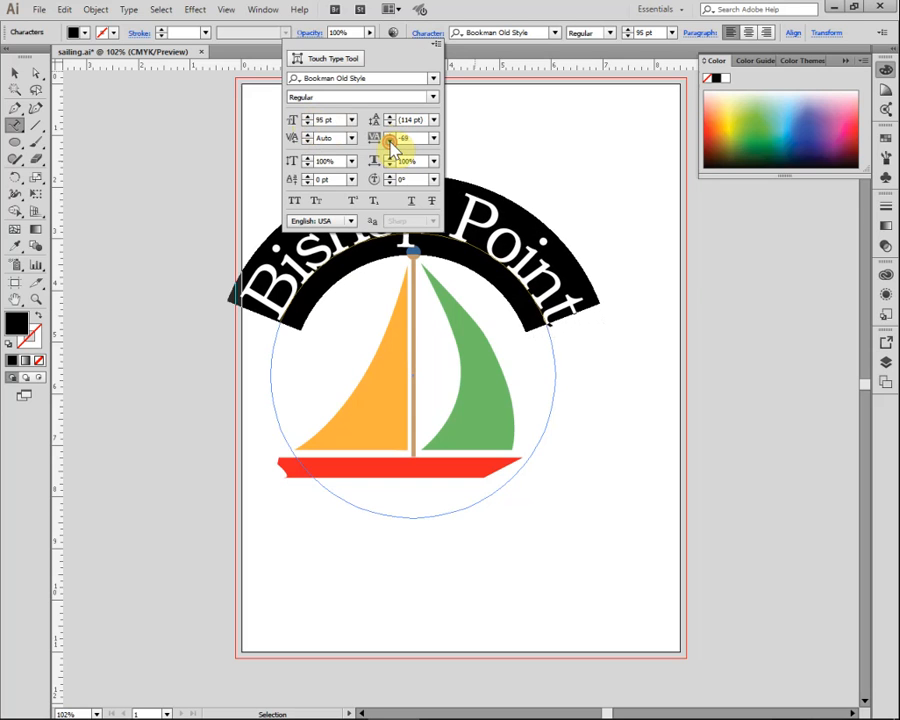
pyautogui.click(390, 142)
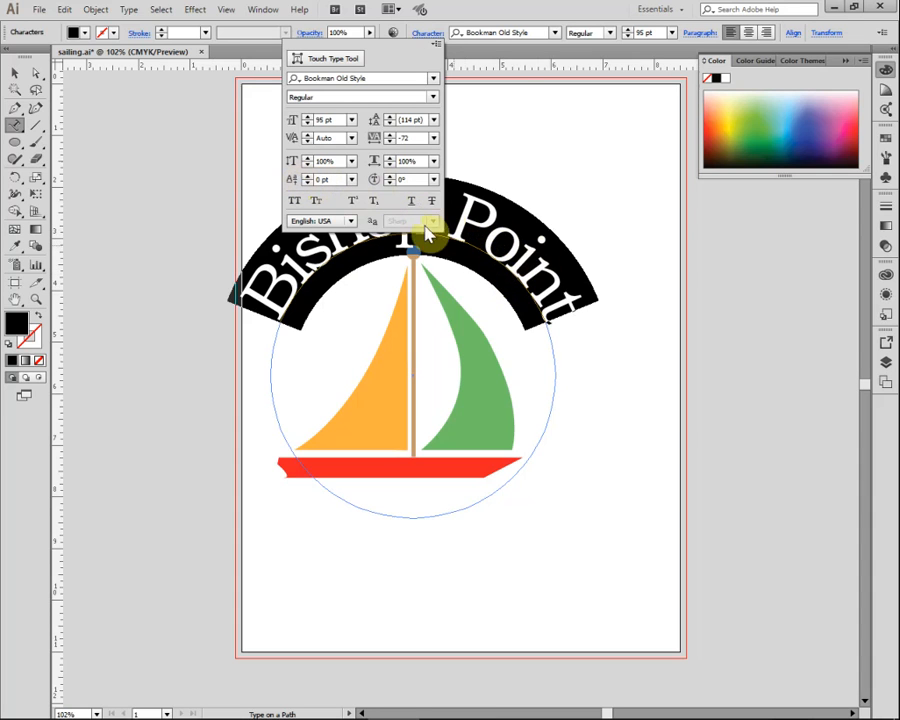
pyautogui.click(575, 151)
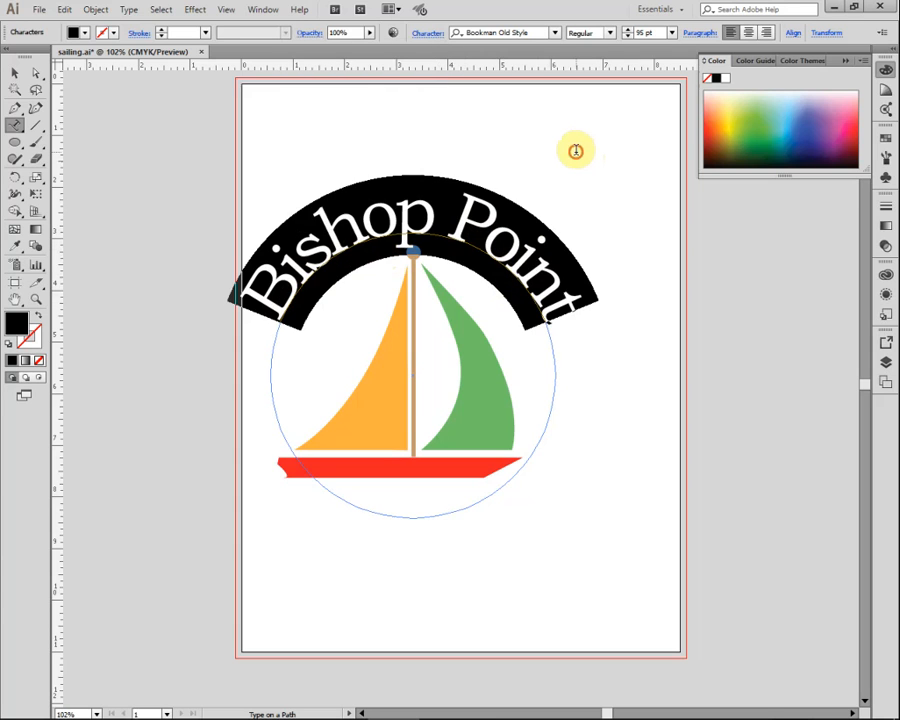
pyautogui.click(575, 151)
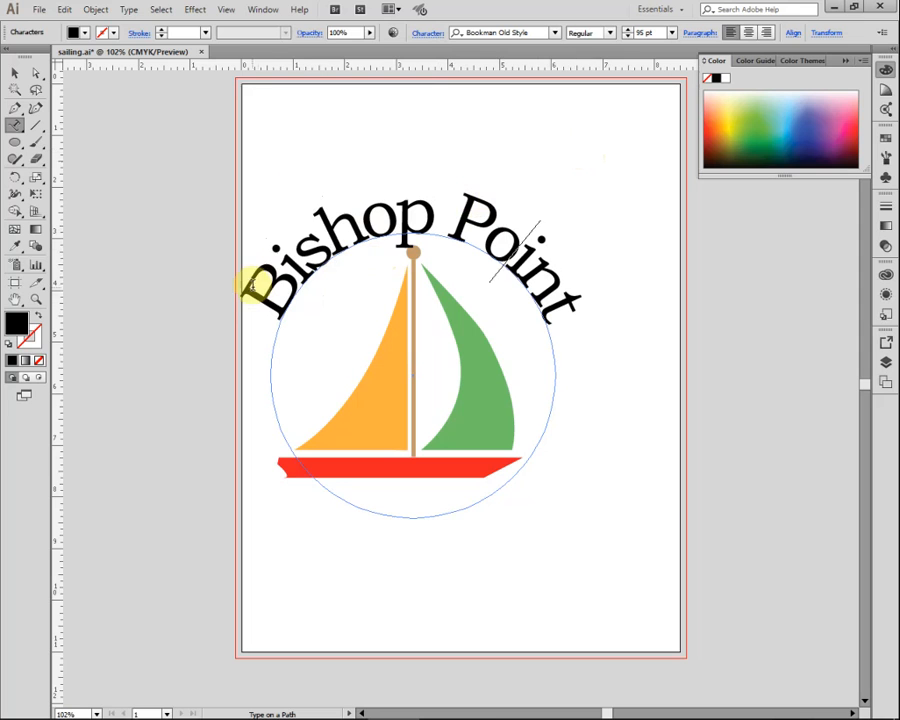
# Step: Nudge the "Bishop Point" path text slightly upward to leave a gap above the ball on top of the mast
pyautogui.click(14, 73)
pyautogui.click(405, 218)
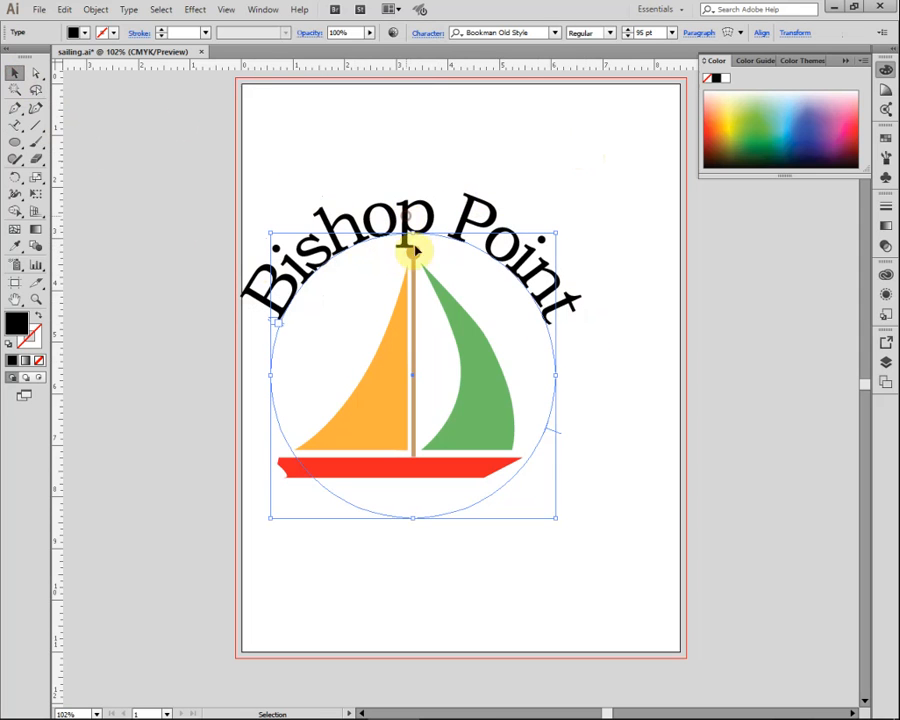
pyautogui.click(415, 256)
pyautogui.click(647, 236)
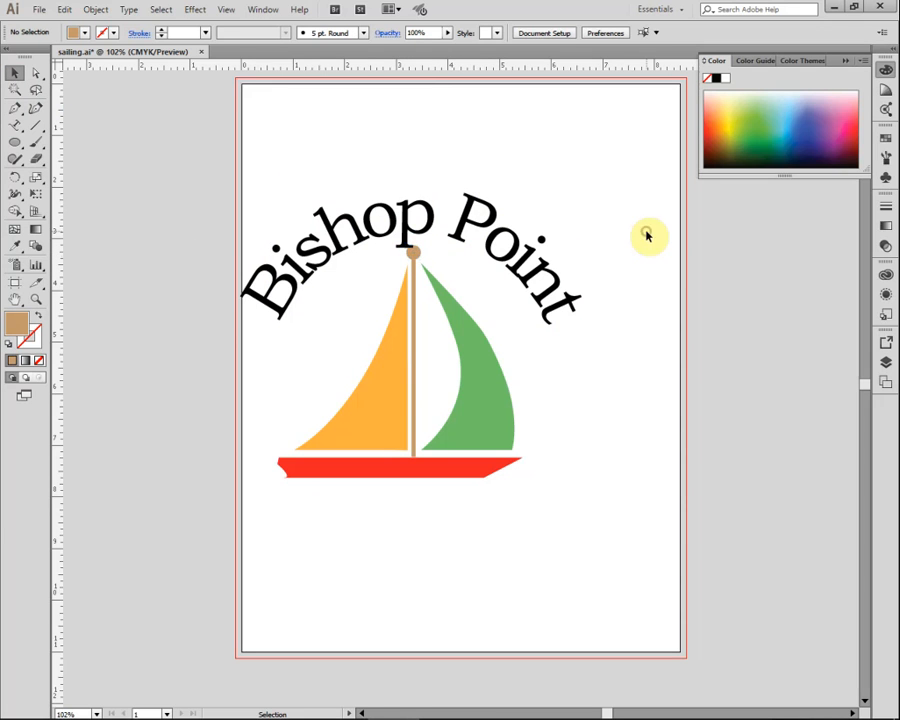
pyautogui.click(405, 215)
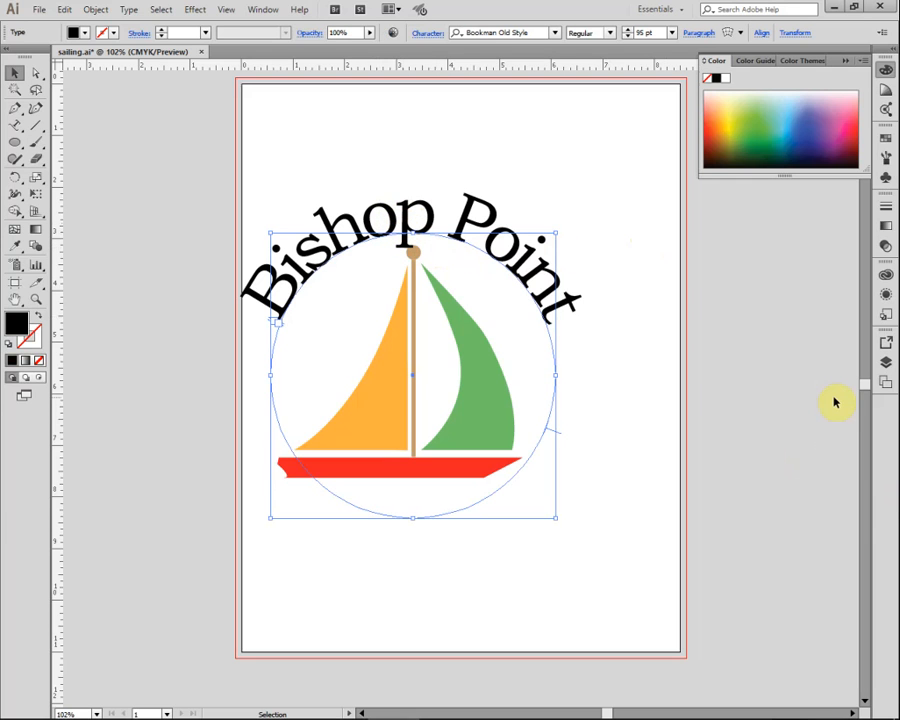
pyautogui.press('Up')
pyautogui.press('Up')
pyautogui.press('Up')
pyautogui.press('Up')
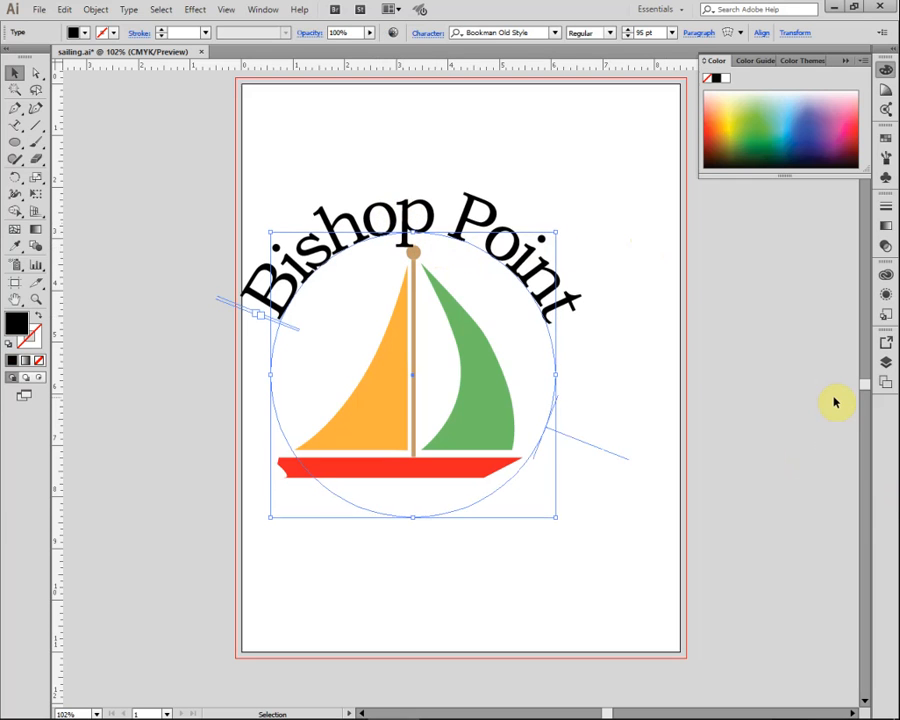
pyautogui.press('Up')
pyautogui.press('Up')
pyautogui.press('Up')
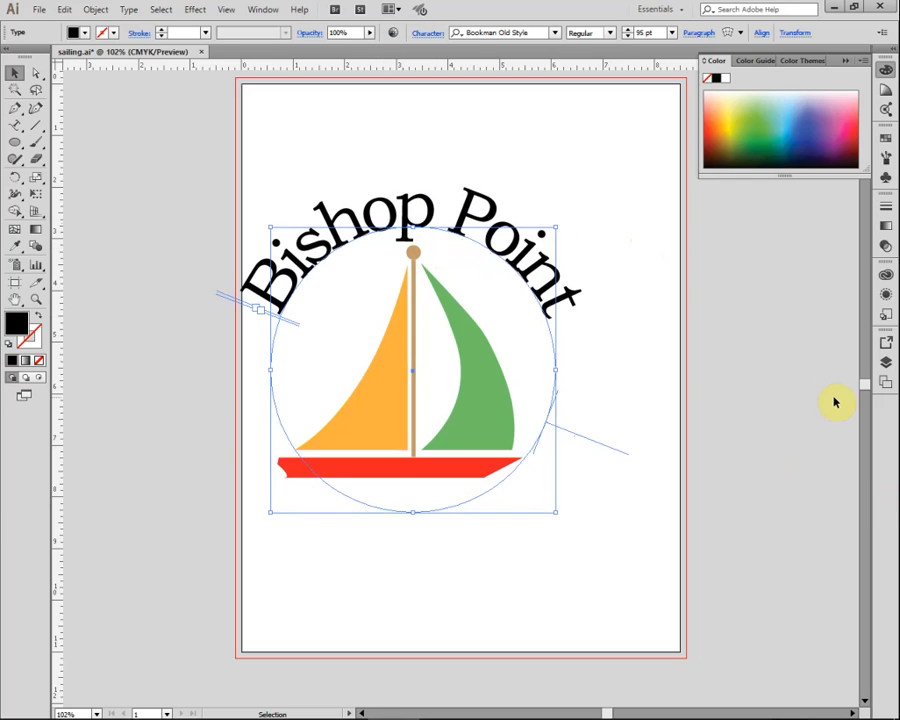
pyautogui.press('Down')
pyautogui.press('Up')
pyautogui.click(653, 261)
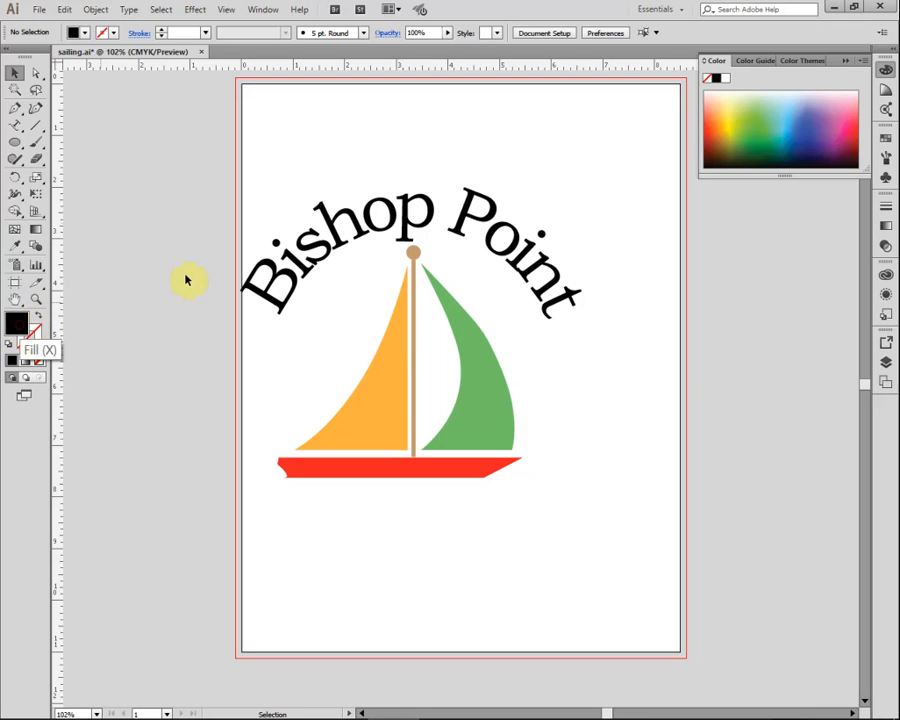
# Step: Fill the whole "Bishop Point" lettering with the CMYK Red swatch
pyautogui.click(885, 139)
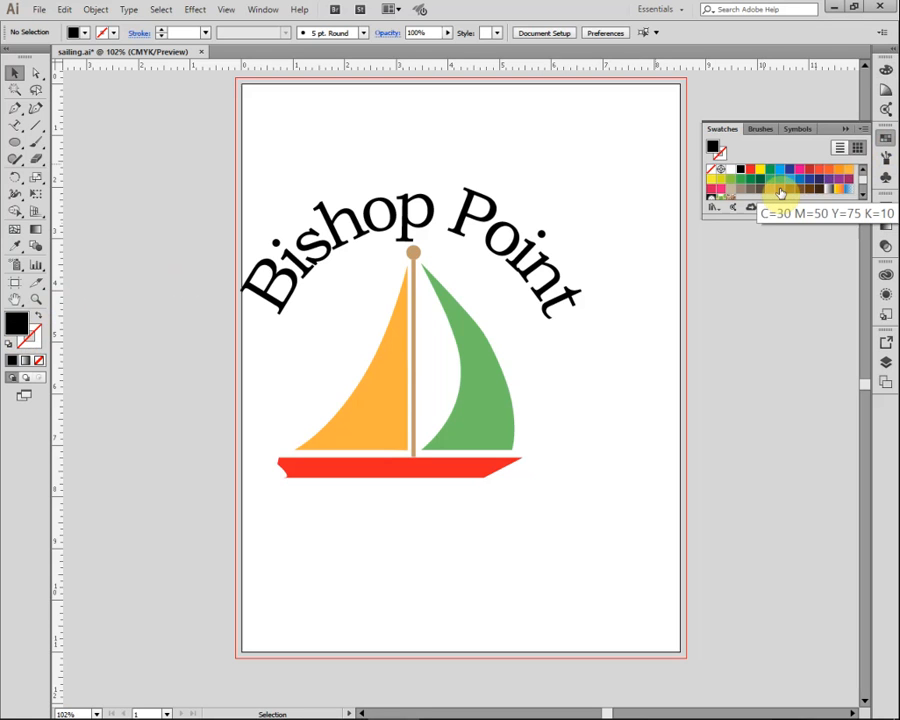
pyautogui.click(749, 170)
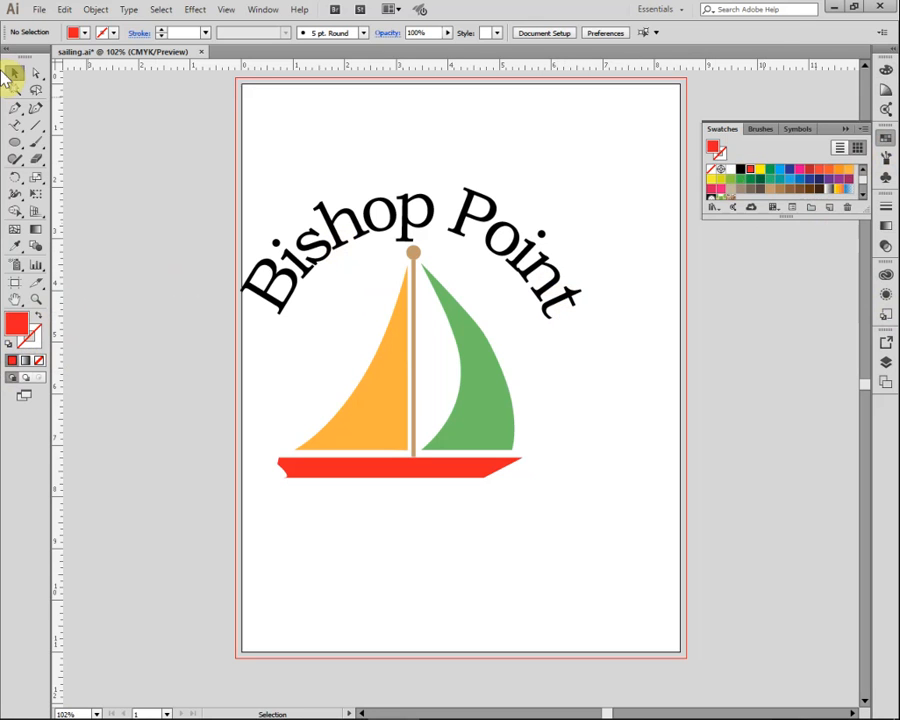
pyautogui.click(15, 126)
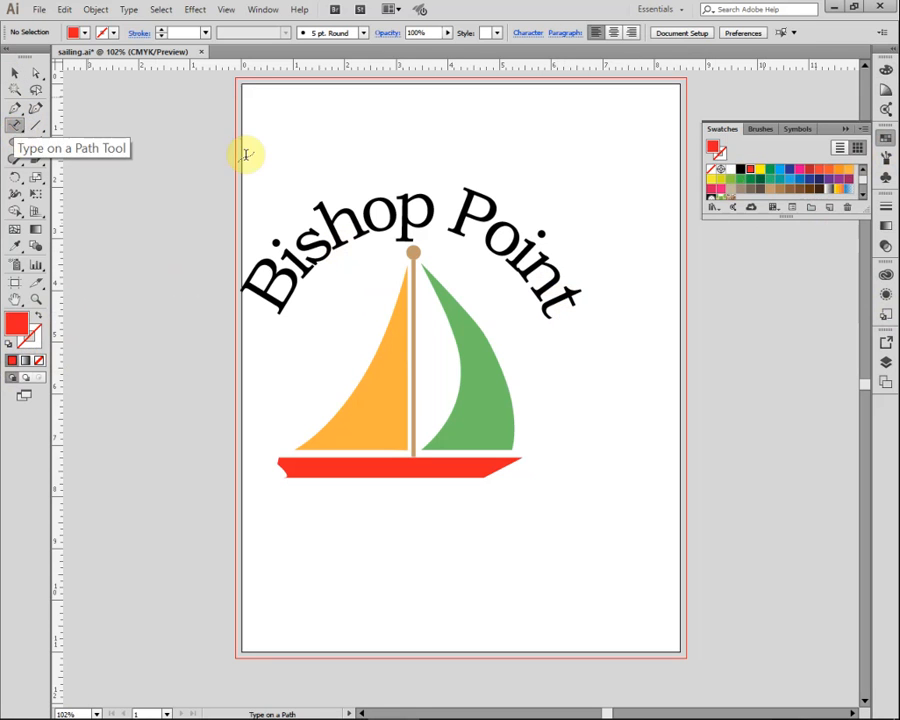
pyautogui.moveTo(556, 302); pyautogui.dragTo(236, 292)
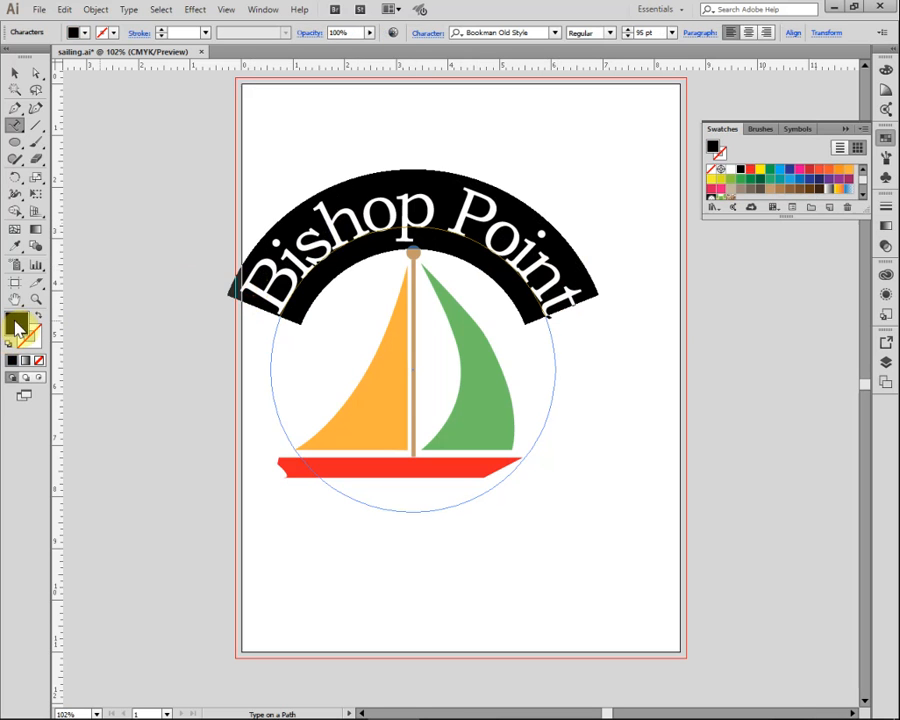
pyautogui.click(752, 175)
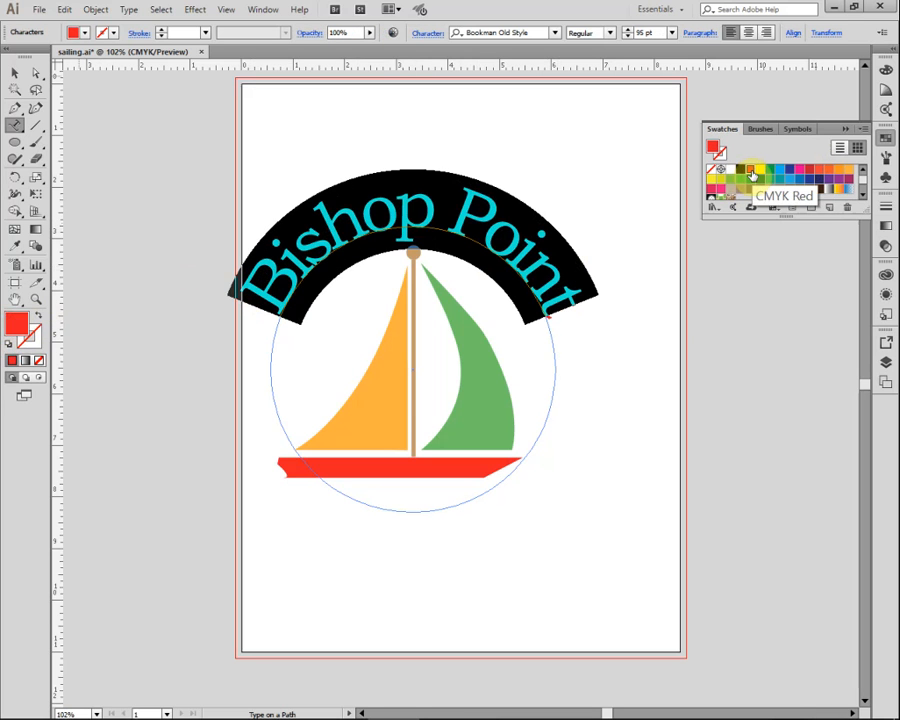
pyautogui.click(643, 326)
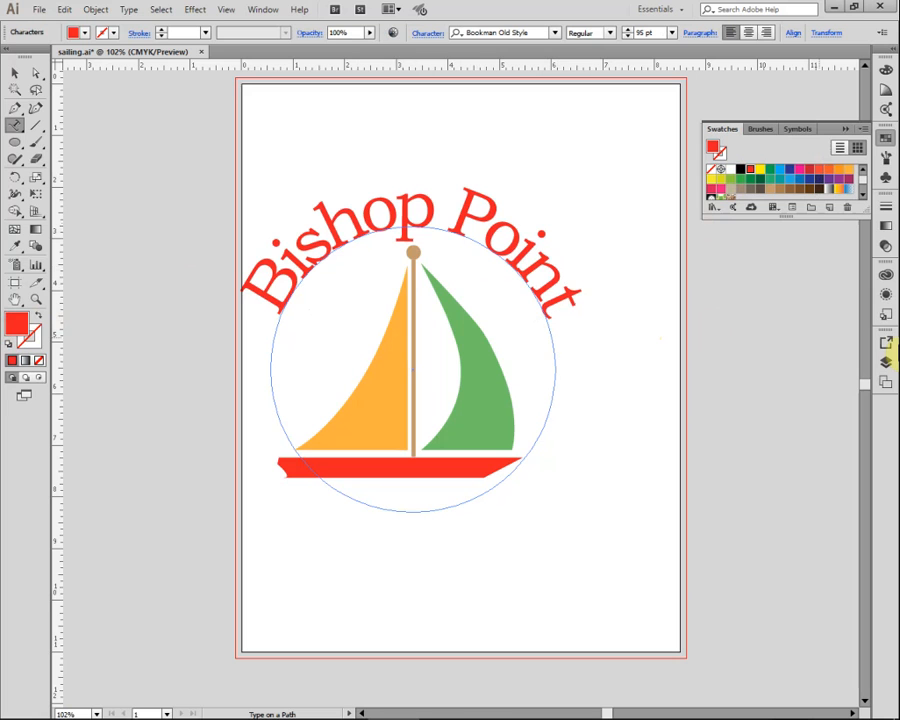
# Step: Fill all of the artwork, lettering and sailboat together, with the navy swatch C=100 M=100 Y=25 K=25
pyautogui.click(15, 72)
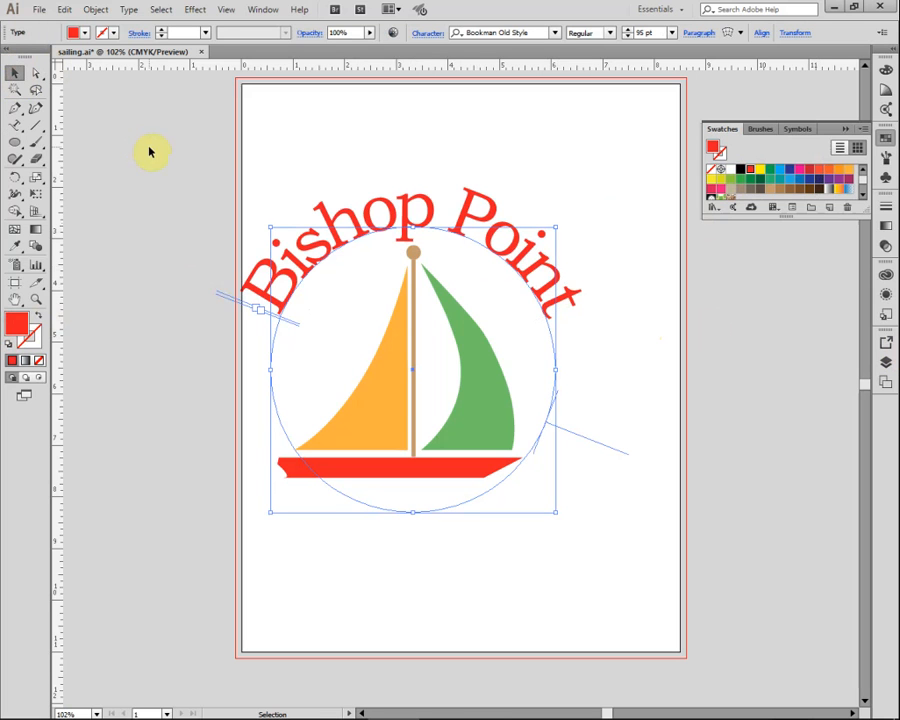
pyautogui.press('a')
pyautogui.hotkey('ctrl', 'a')
pyautogui.press('v')
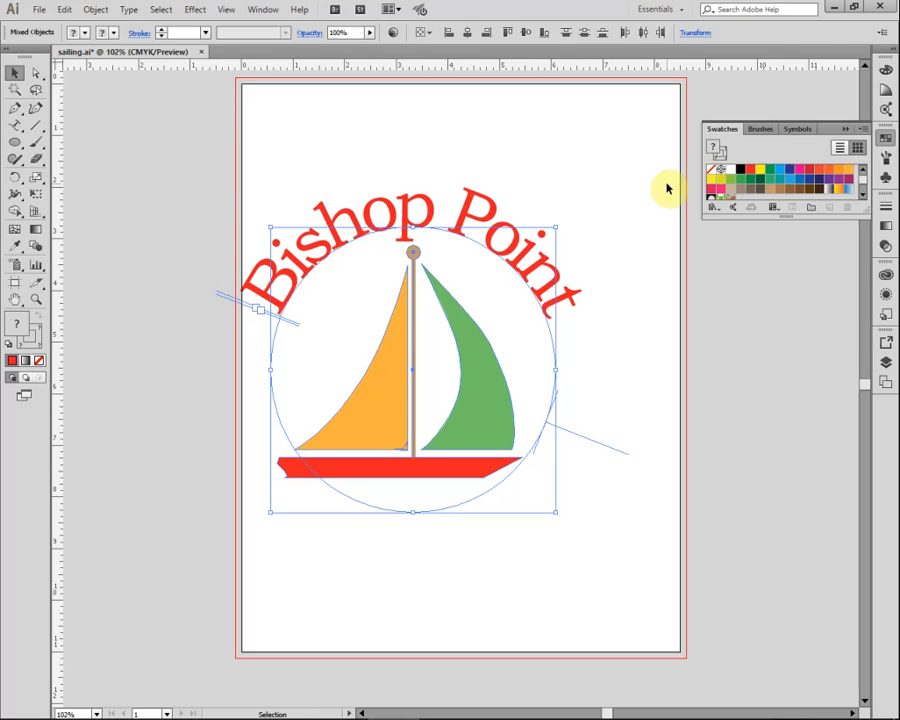
pyautogui.click(818, 181)
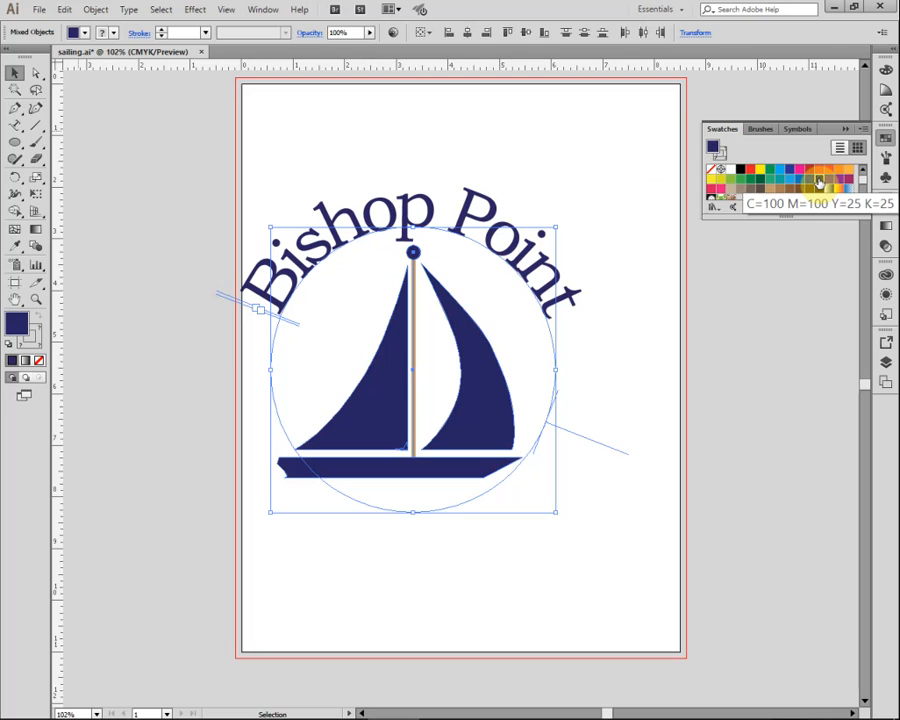
pyautogui.click(348, 346)
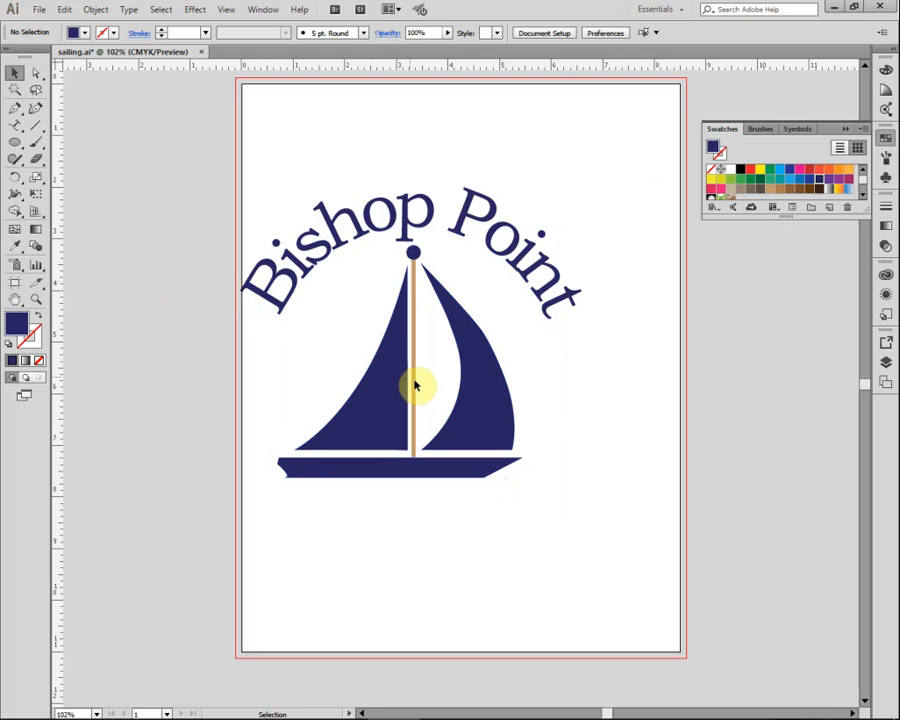
# Step: Change the mast's stroke colour to the same navy swatch used for the sails and hull
pyautogui.click(412, 381)
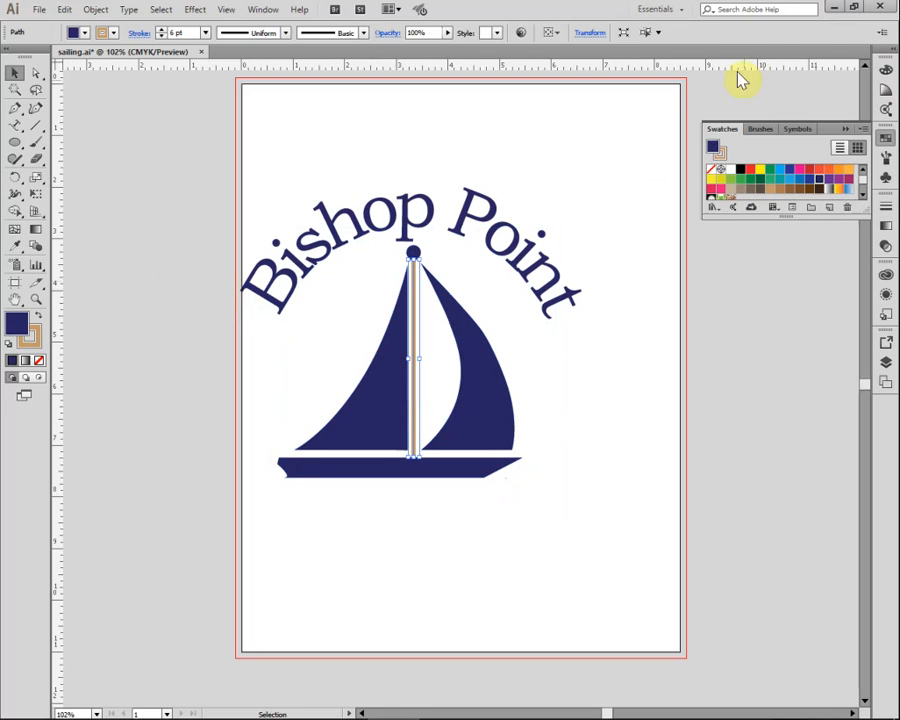
pyautogui.click(23, 345)
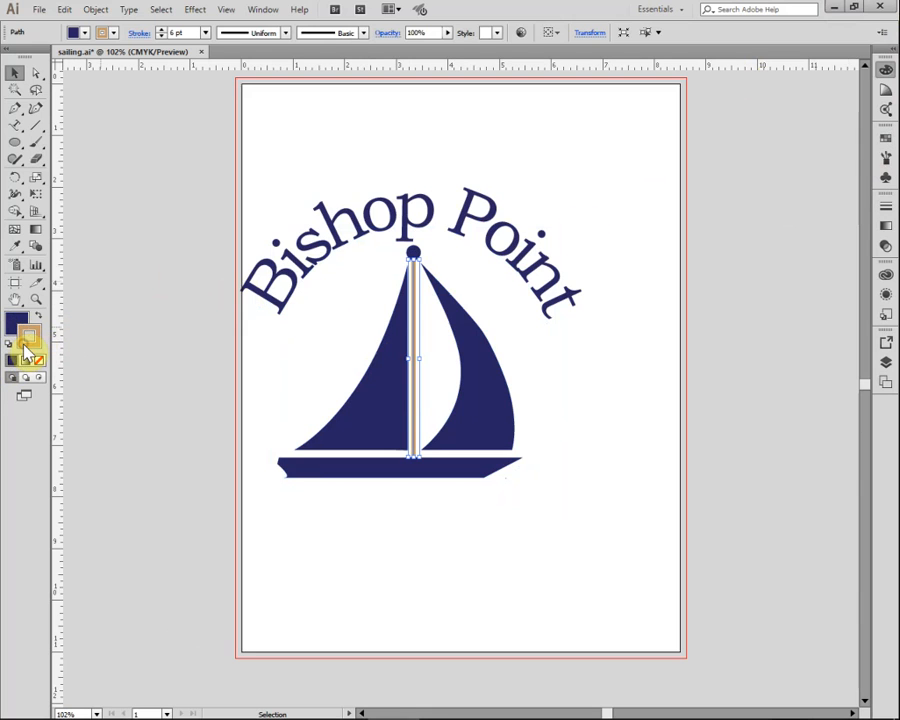
pyautogui.click(11, 362)
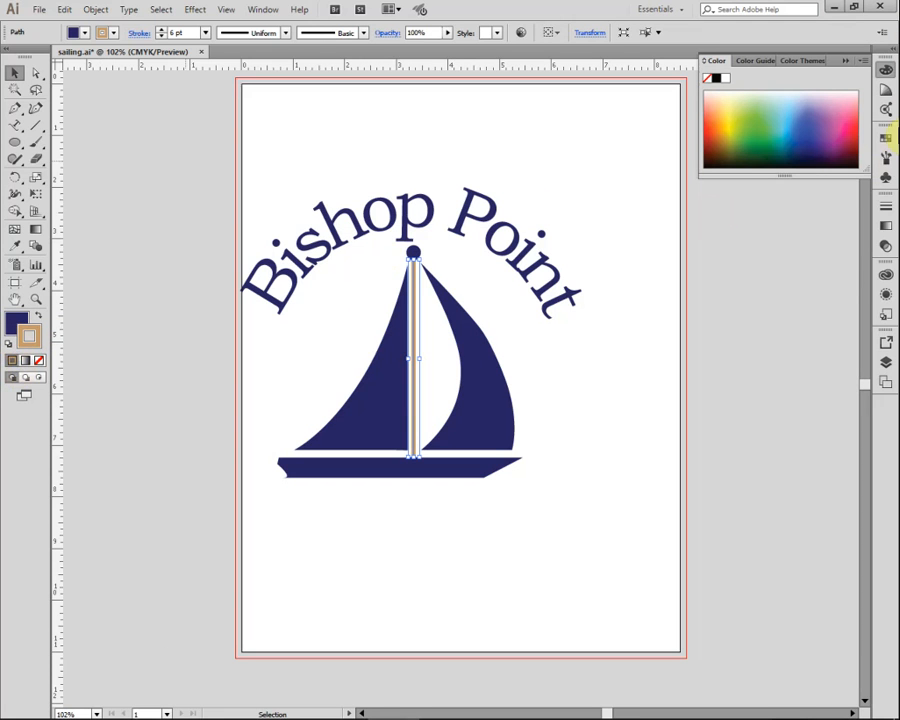
pyautogui.click(884, 139)
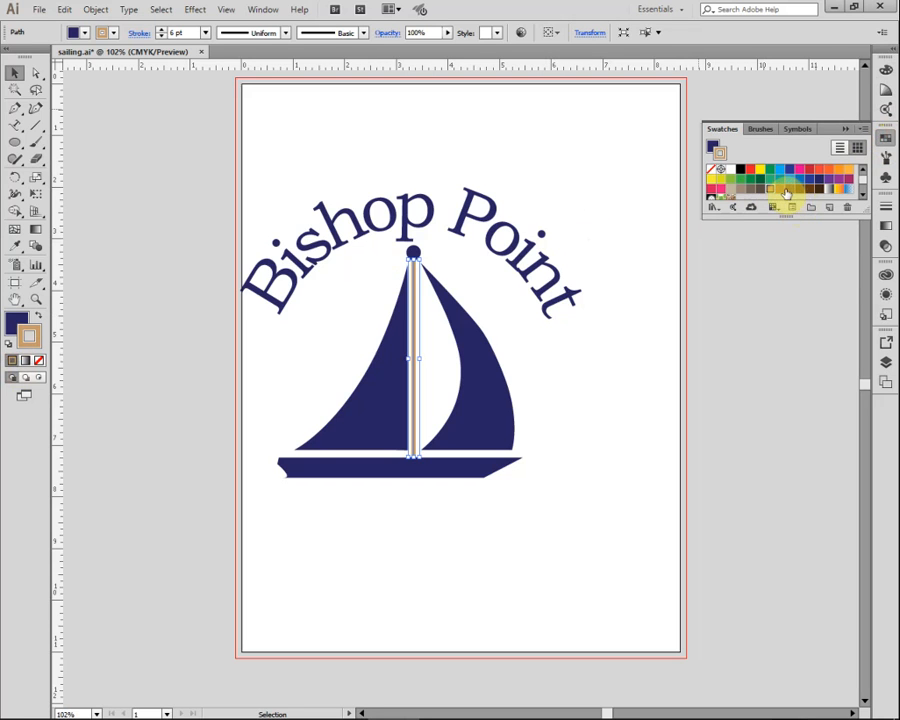
pyautogui.click(820, 182)
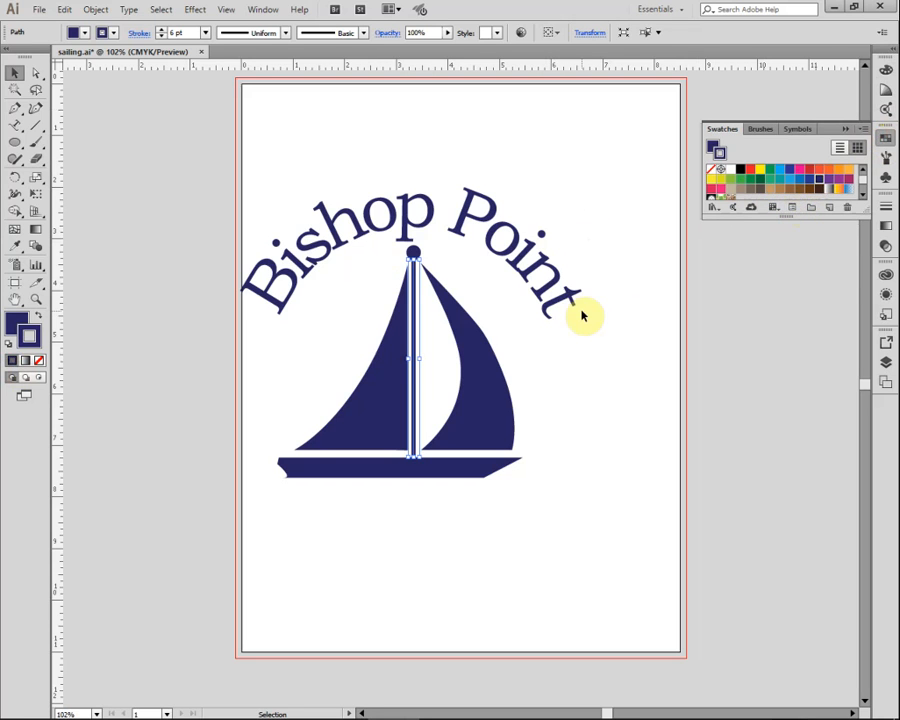
pyautogui.click(630, 358)
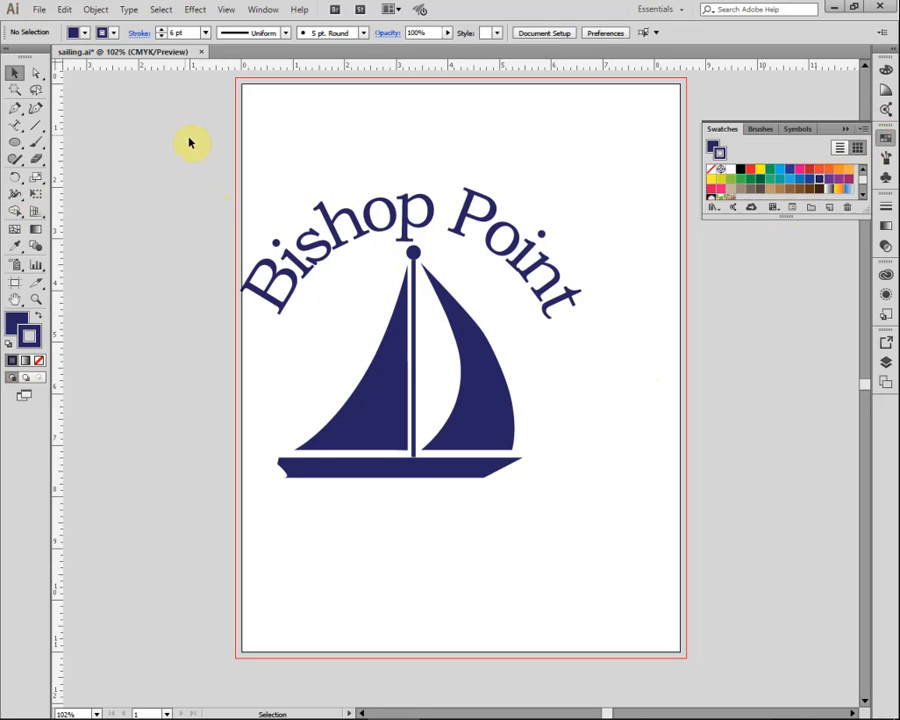
# Step: Apply a Drop Shadow effect to the lettering and sailboat with Multiply mode, 75% opacity, 0.1 in X and Y offsets and 0.07 in blur
pyautogui.moveTo(208, 166); pyautogui.dragTo(630, 550)
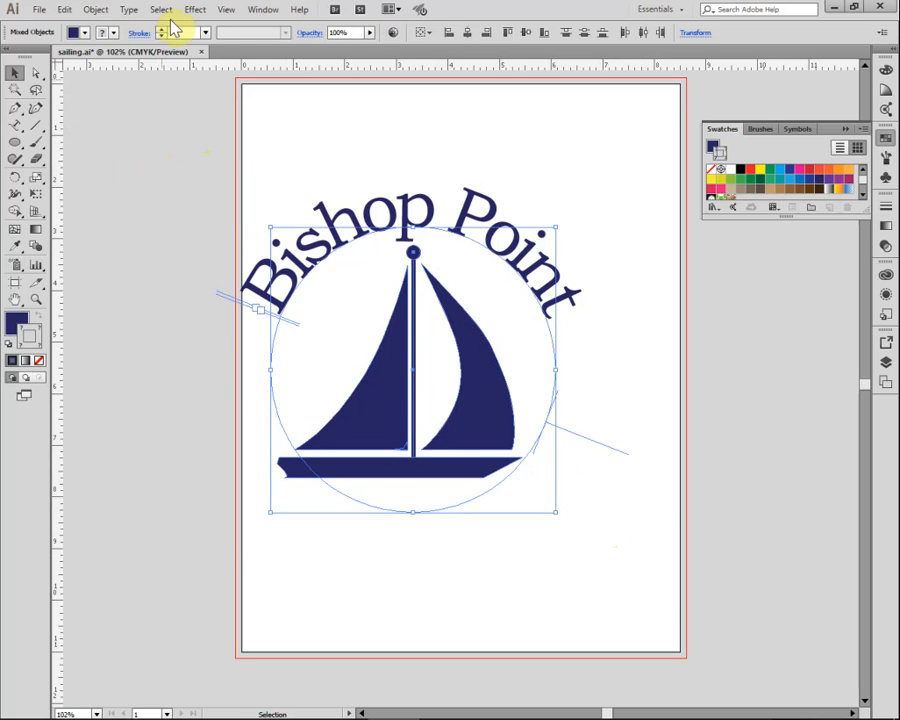
pyautogui.click(195, 10)
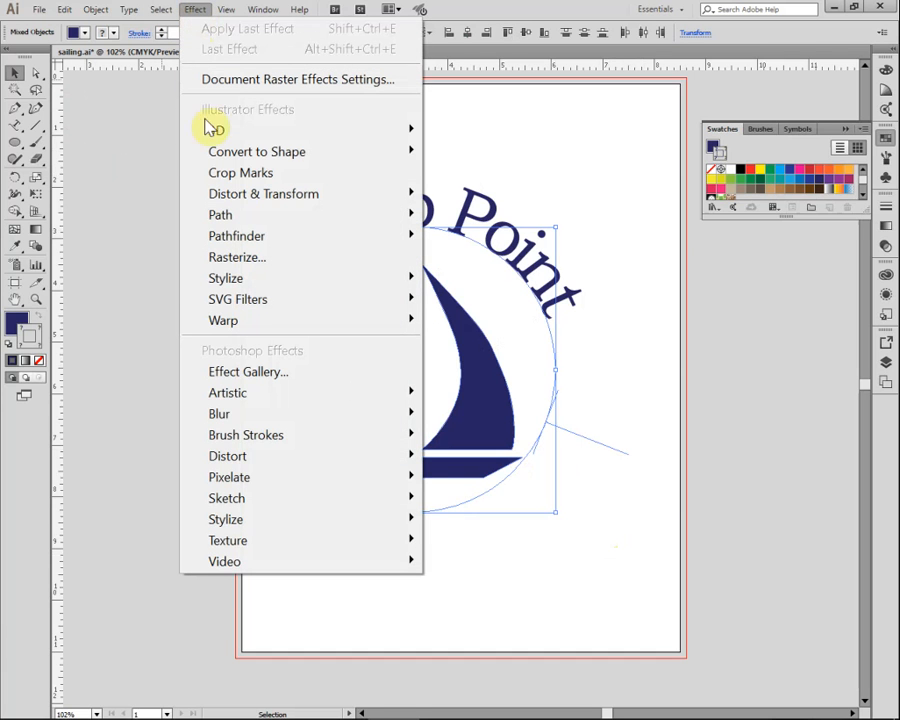
pyautogui.moveTo(239, 283)
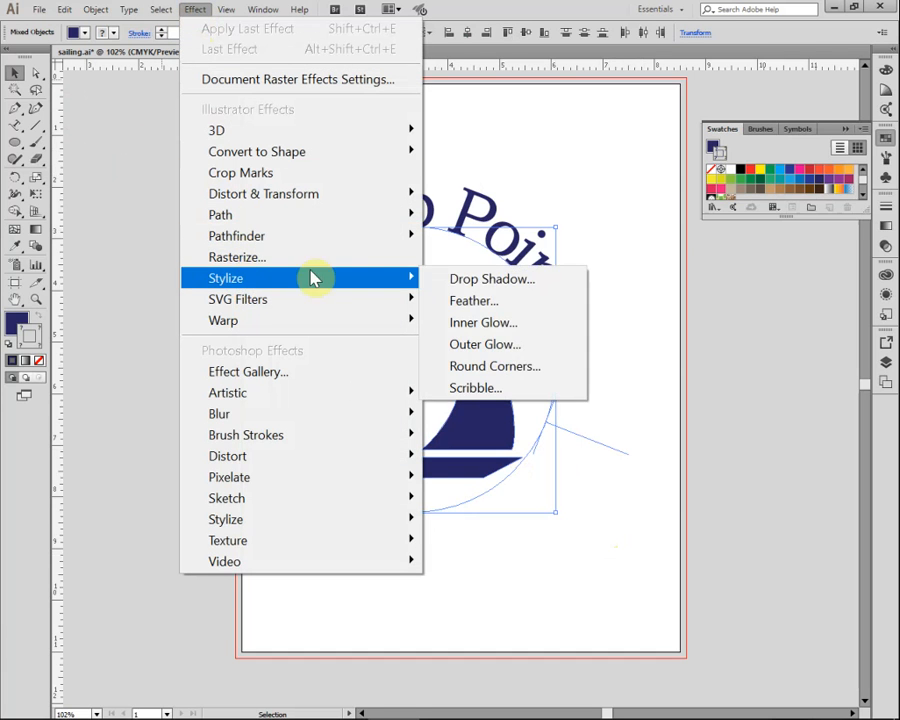
pyautogui.click(511, 285)
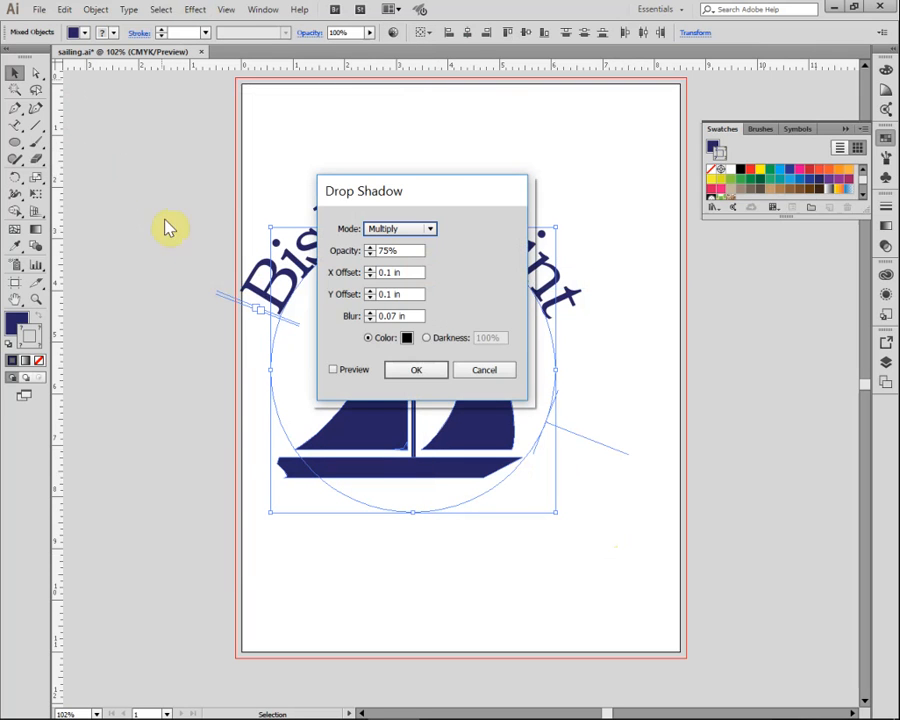
pyautogui.click(417, 370)
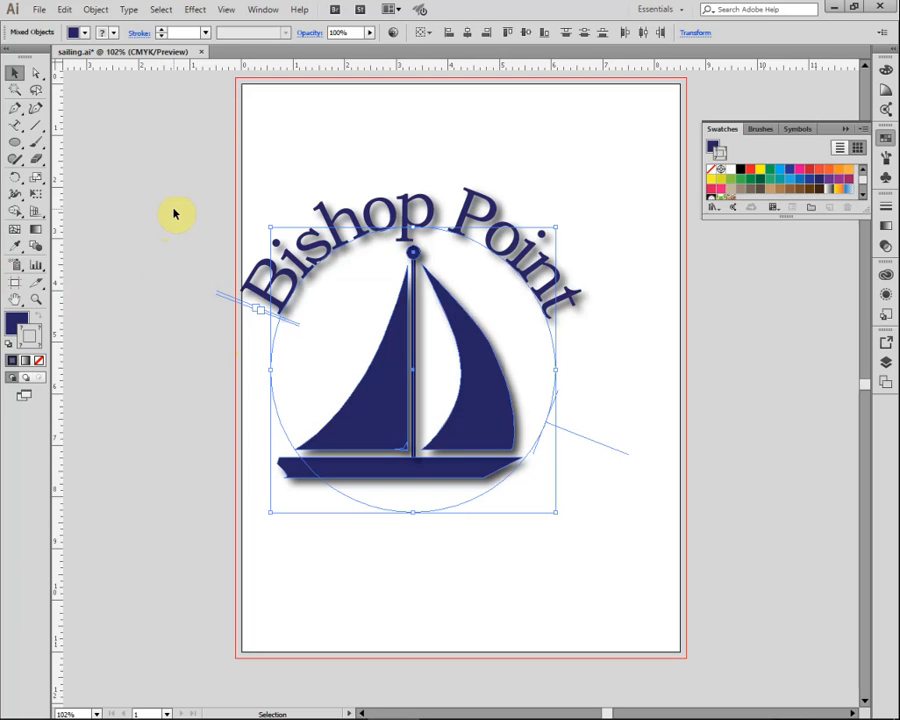
pyautogui.click(285, 155)
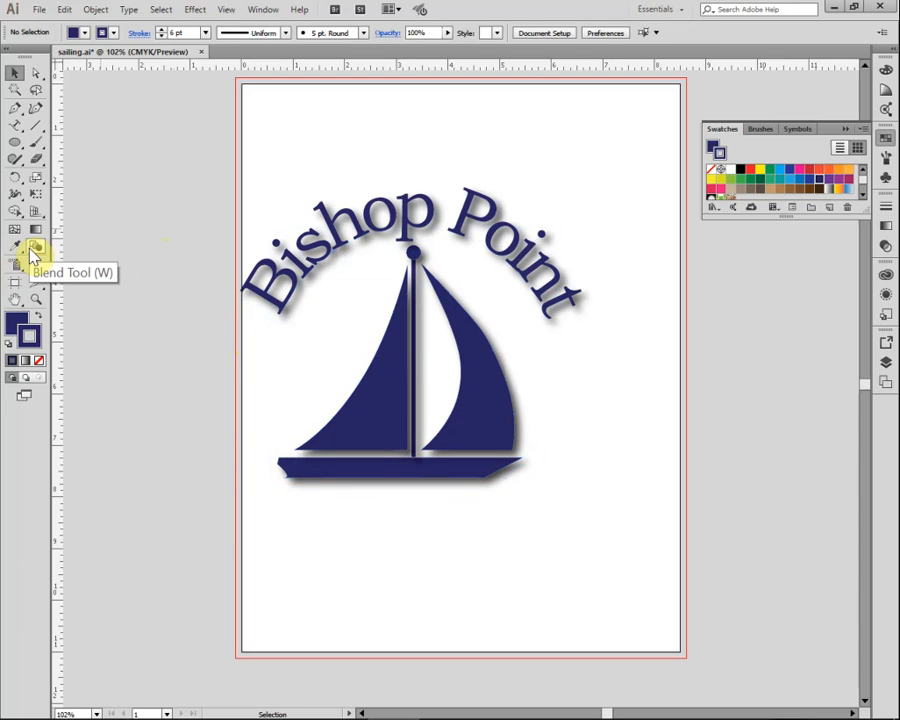
# Step: Save the logo as a new Adobe Illustrator file named "sailing final" in Chapter 9 Data Files, using the Illustrator CC version
pyautogui.click(40, 10)
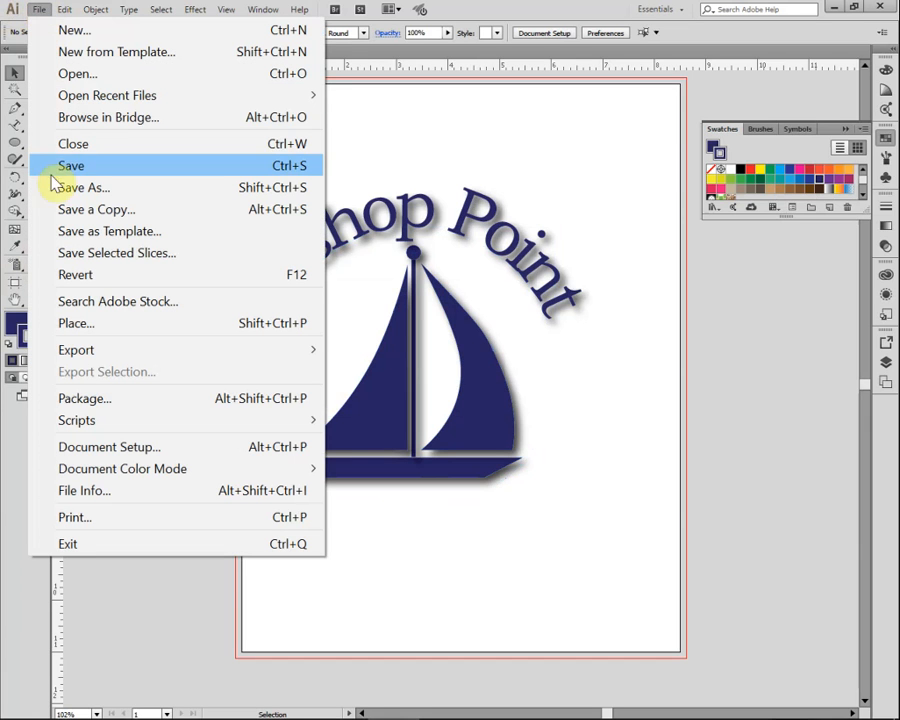
pyautogui.click(118, 196)
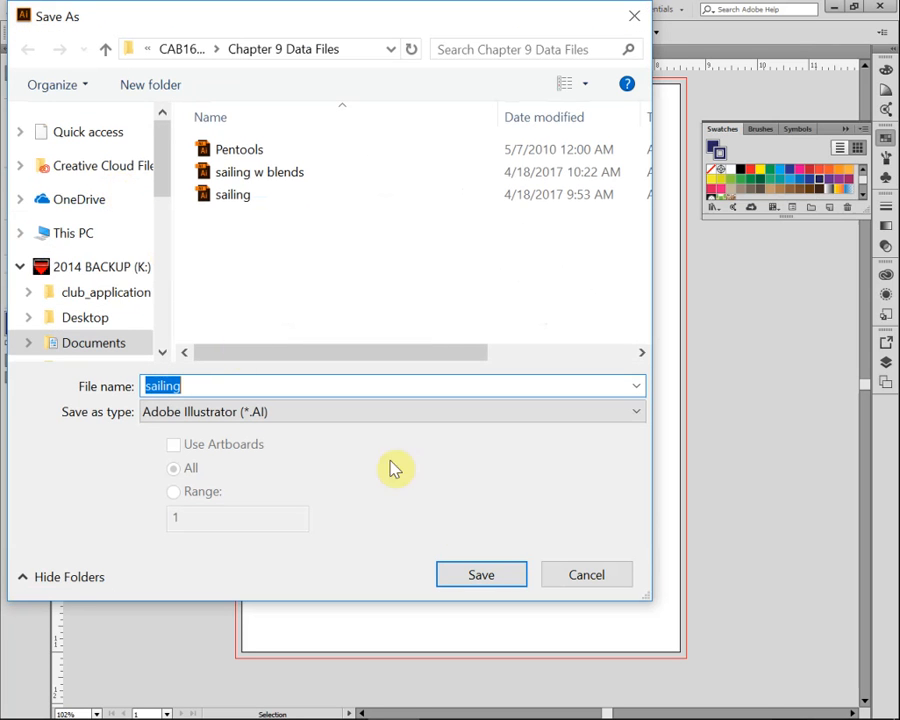
pyautogui.click(279, 386)
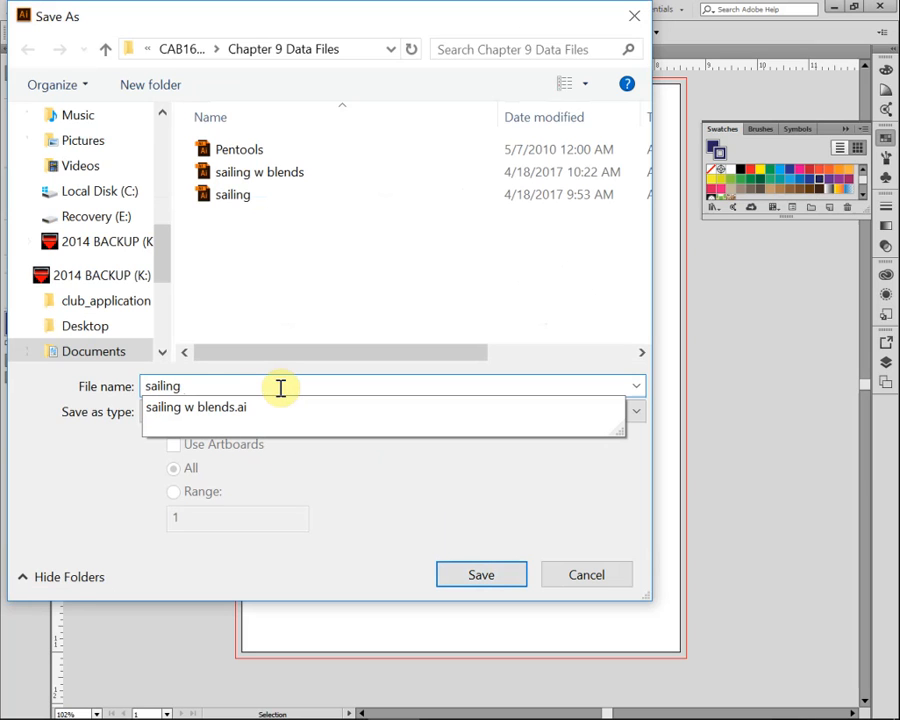
pyautogui.write('final')
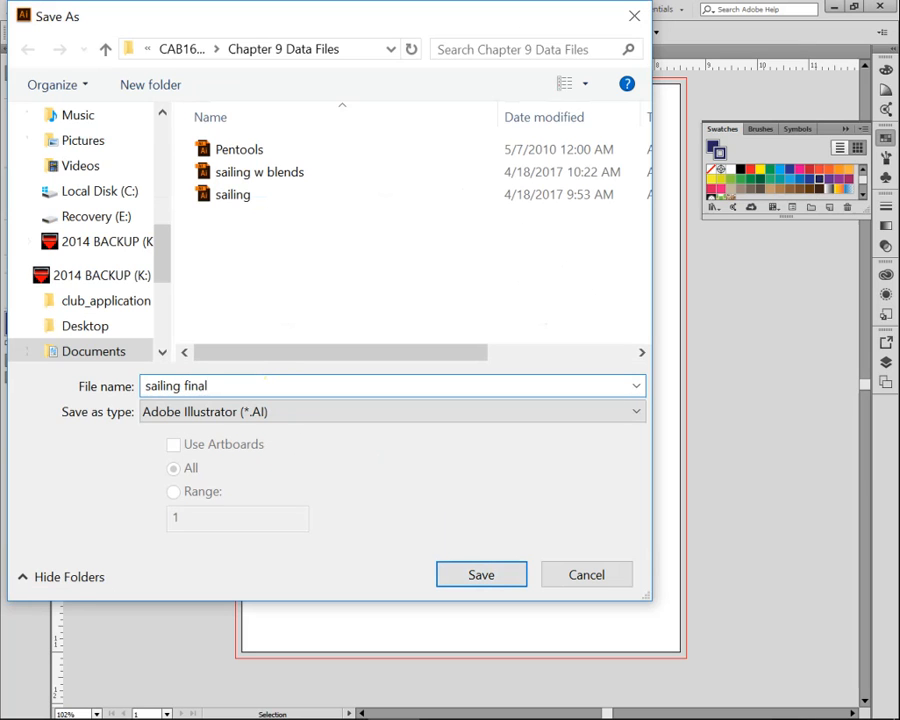
pyautogui.click(481, 580)
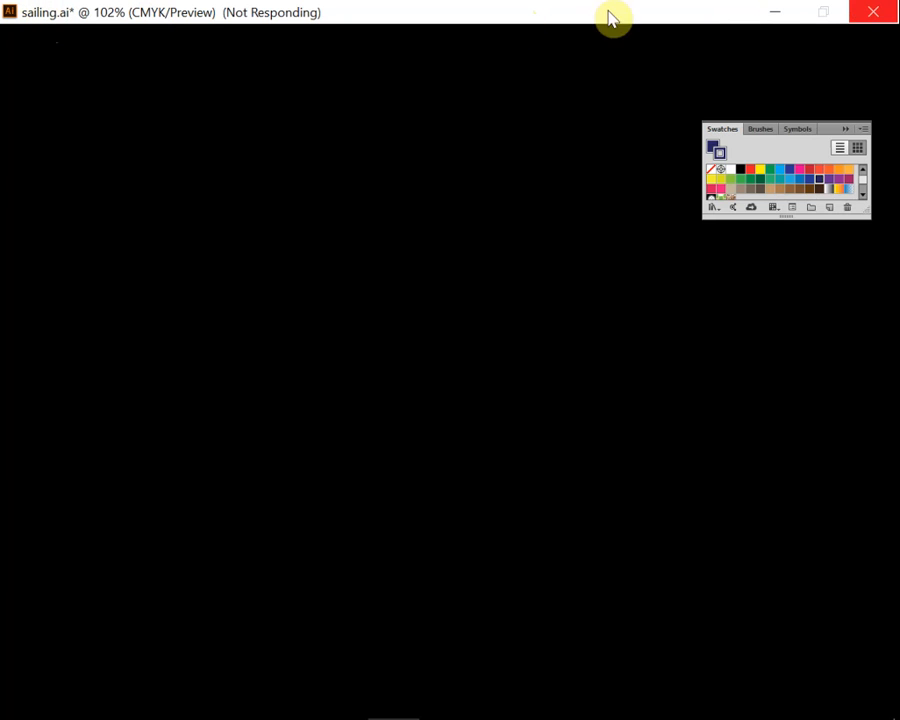
pyautogui.click(778, 14)
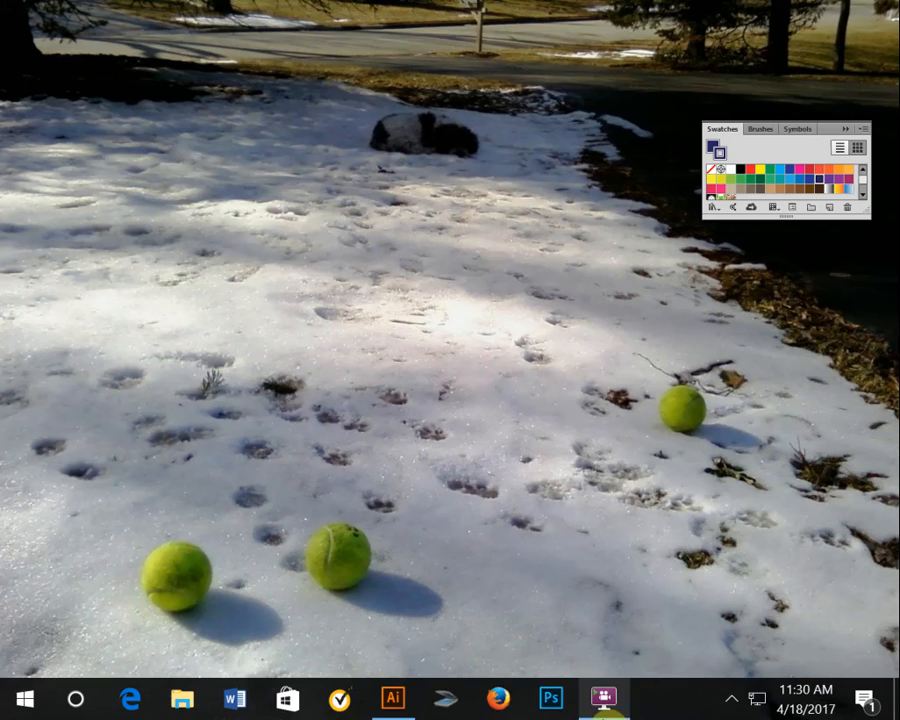
pyautogui.click(394, 699)
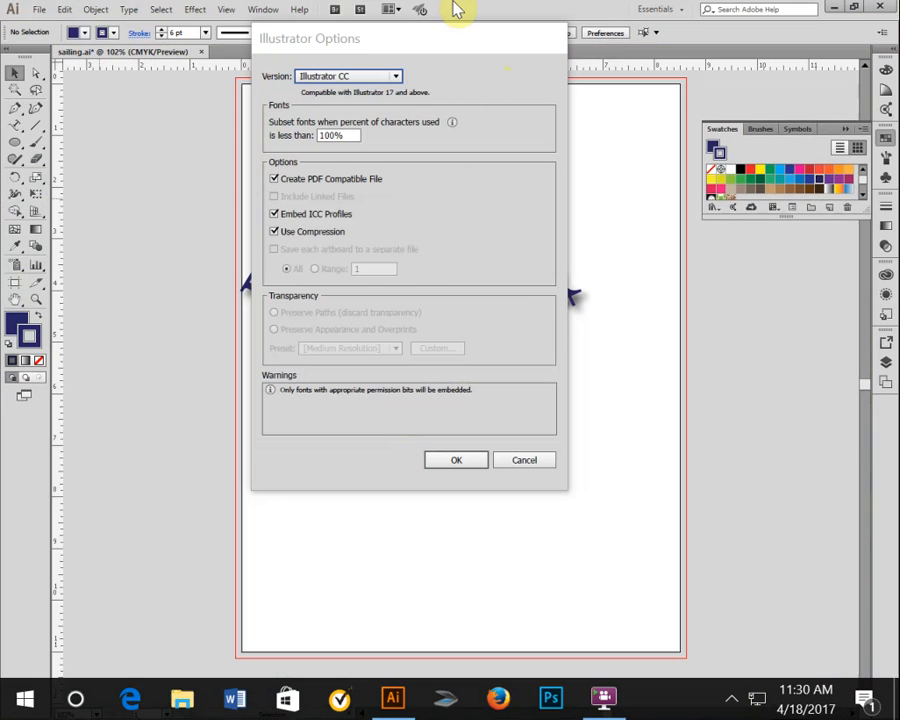
pyautogui.click(457, 460)
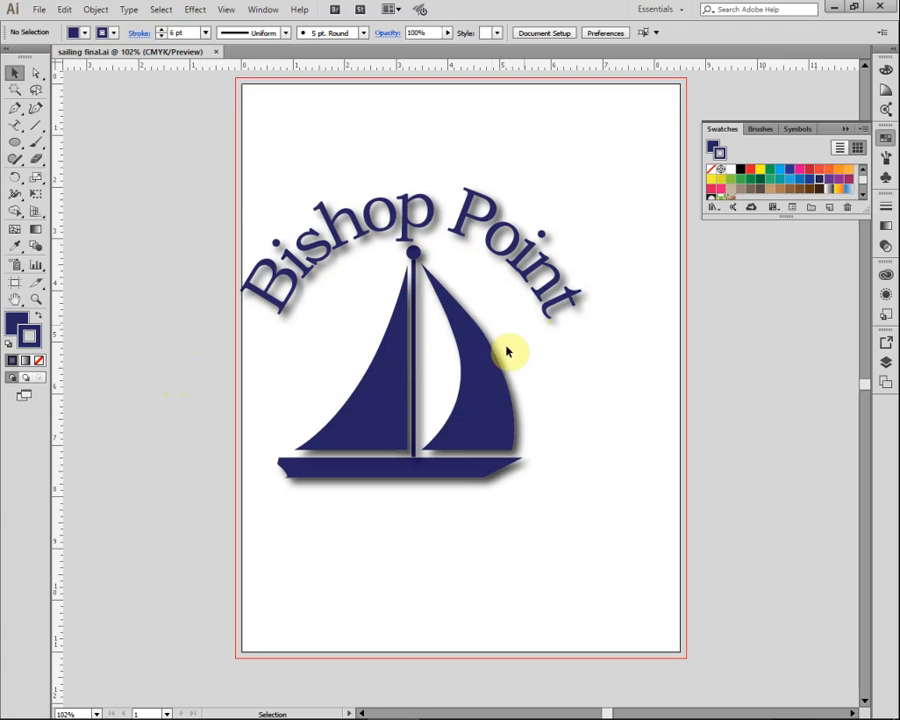
# Step: Save a version of "sailing final" as Illustrator EPS, using the Illustrator CC EPS version with Embed Fonts enabled
pyautogui.click(40, 10)
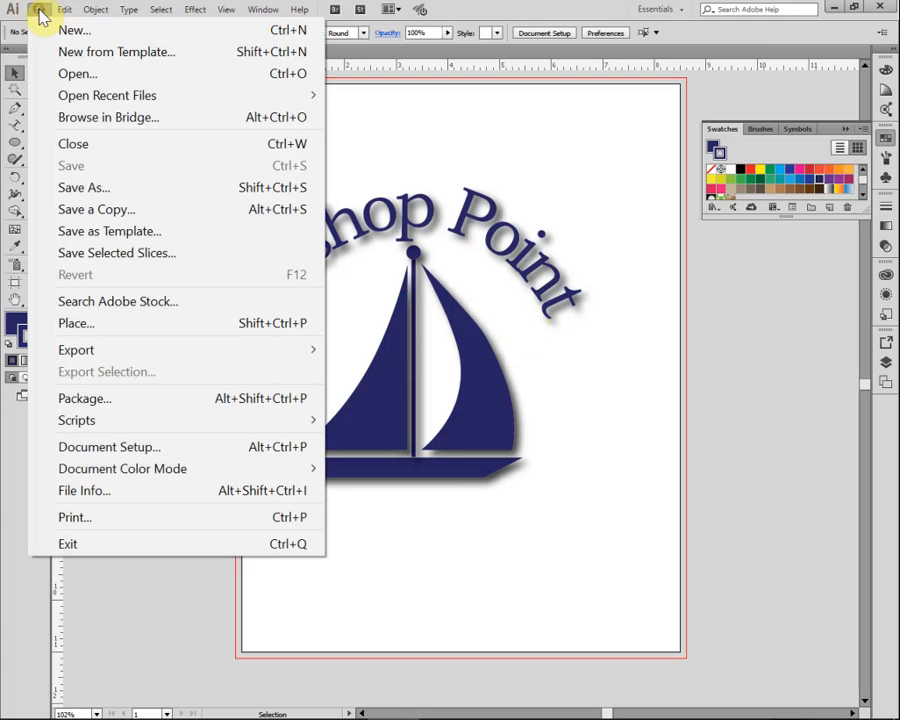
pyautogui.click(126, 189)
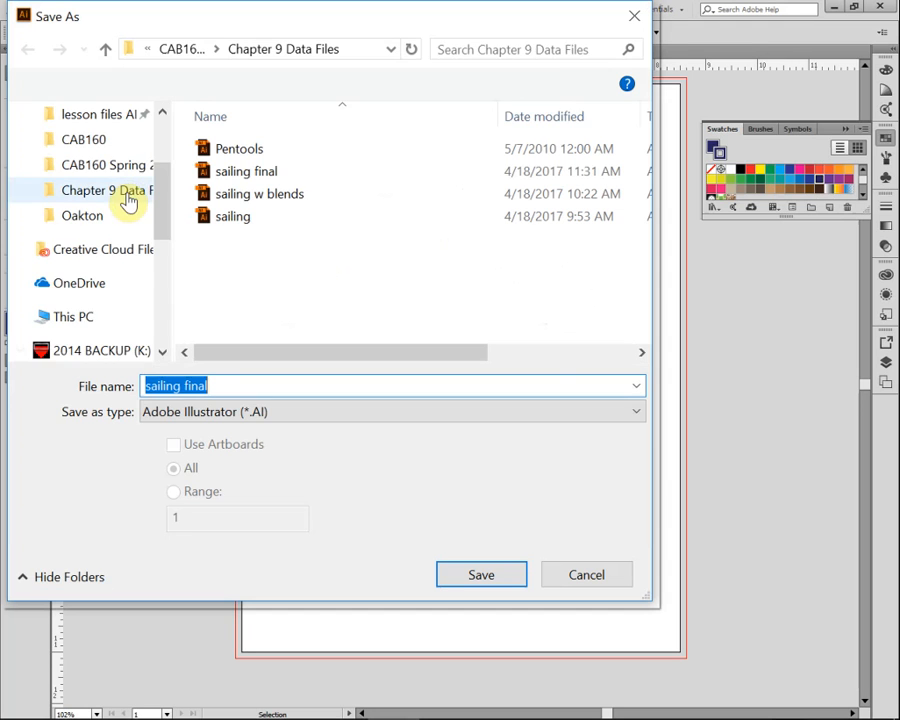
pyautogui.click(641, 410)
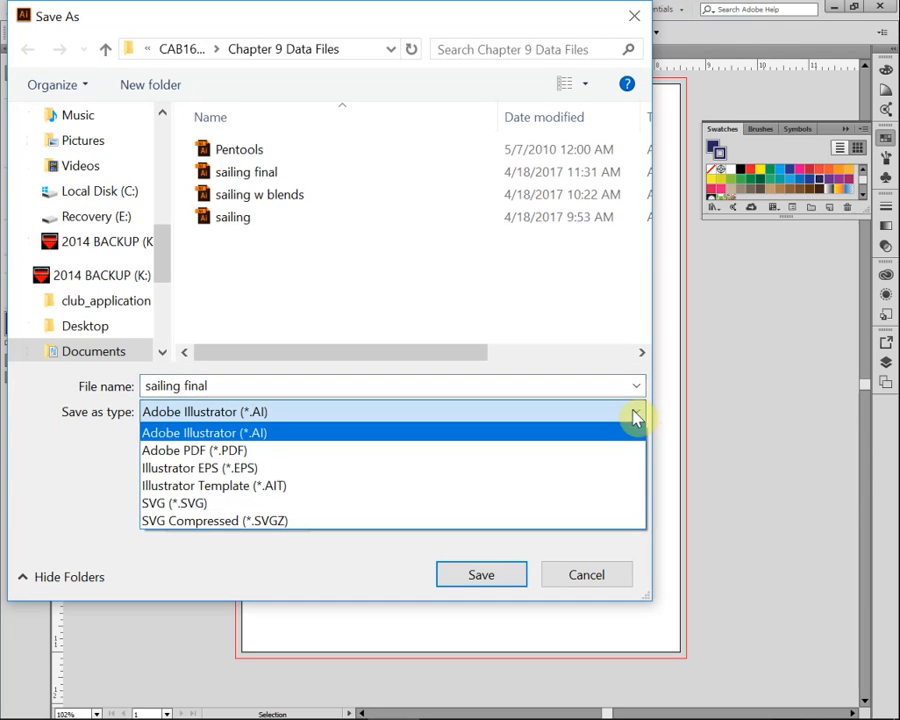
pyautogui.click(527, 477)
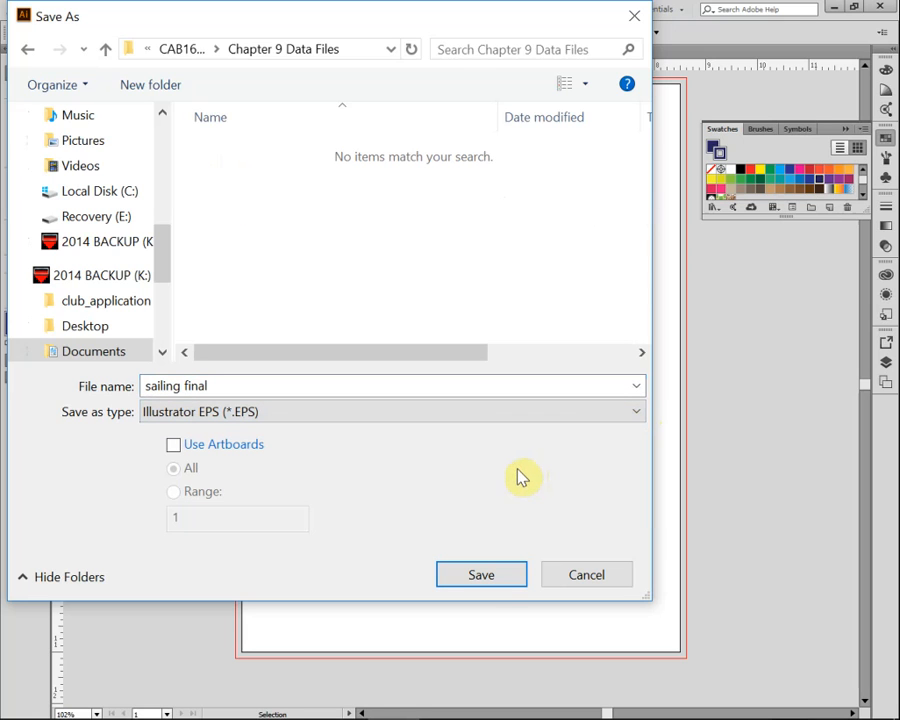
pyautogui.click(482, 577)
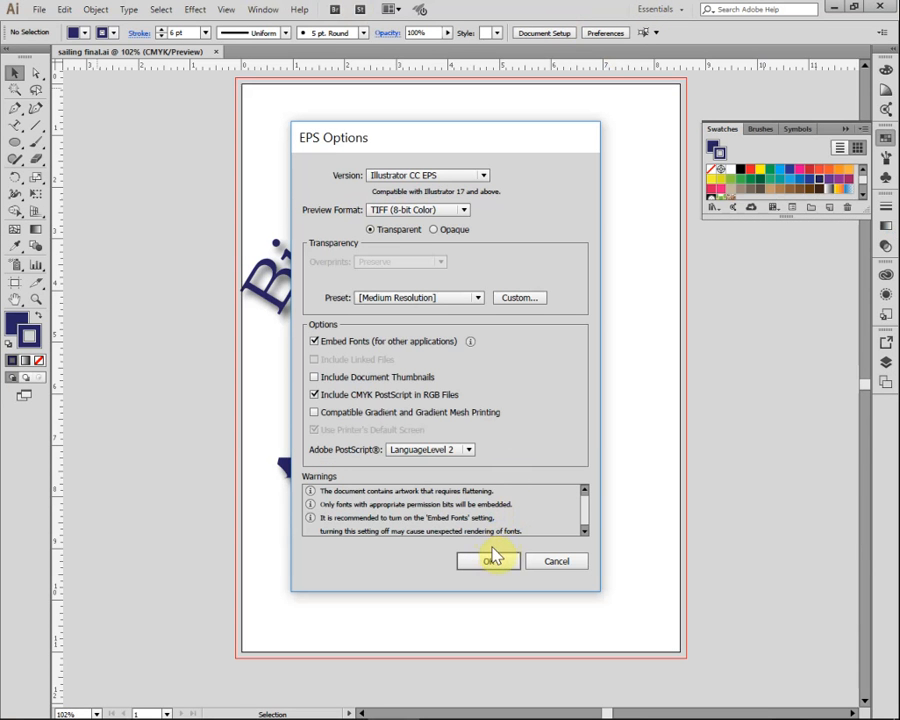
pyautogui.click(487, 565)
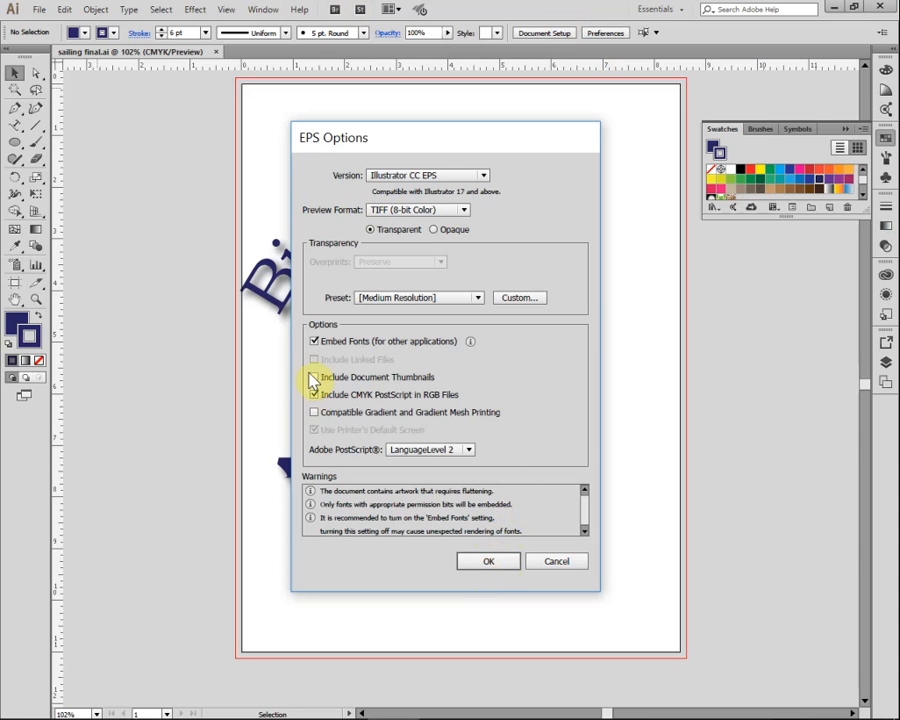
pyautogui.click(314, 341)
pyautogui.click(314, 341)
pyautogui.click(496, 563)
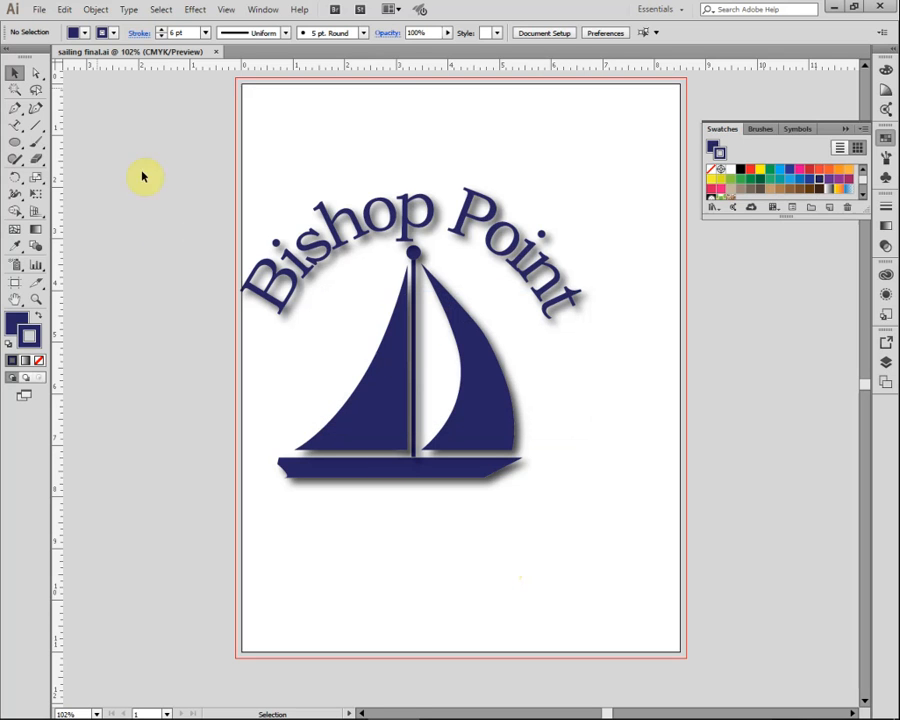
# Step: Examine the Create Outlines option for type and check whether the curved "Bishop Point" lettering is still editable text on its path
pyautogui.click(130, 10)
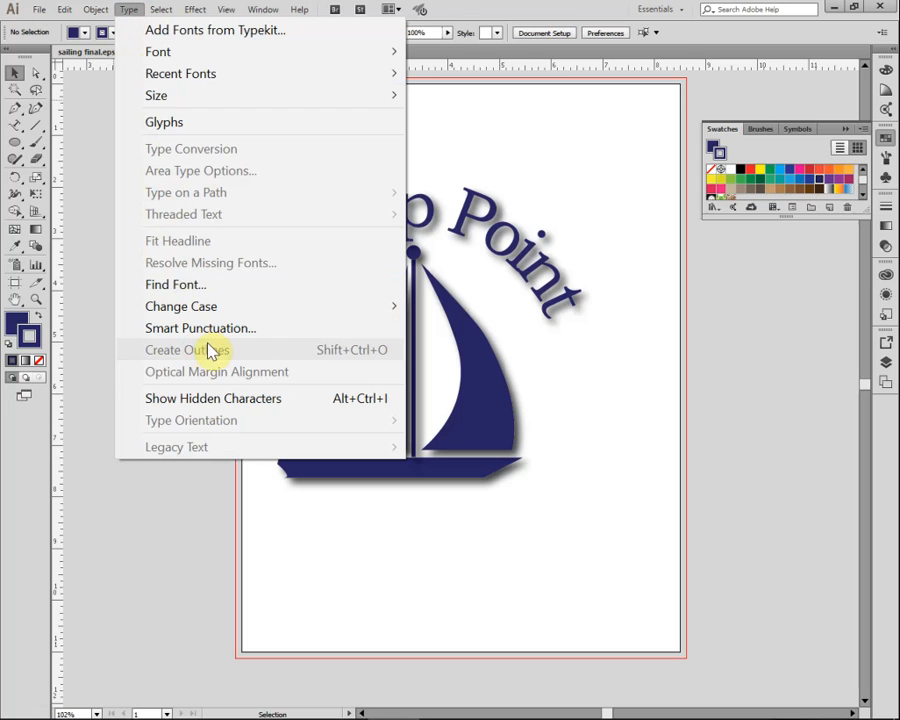
pyautogui.click(522, 260)
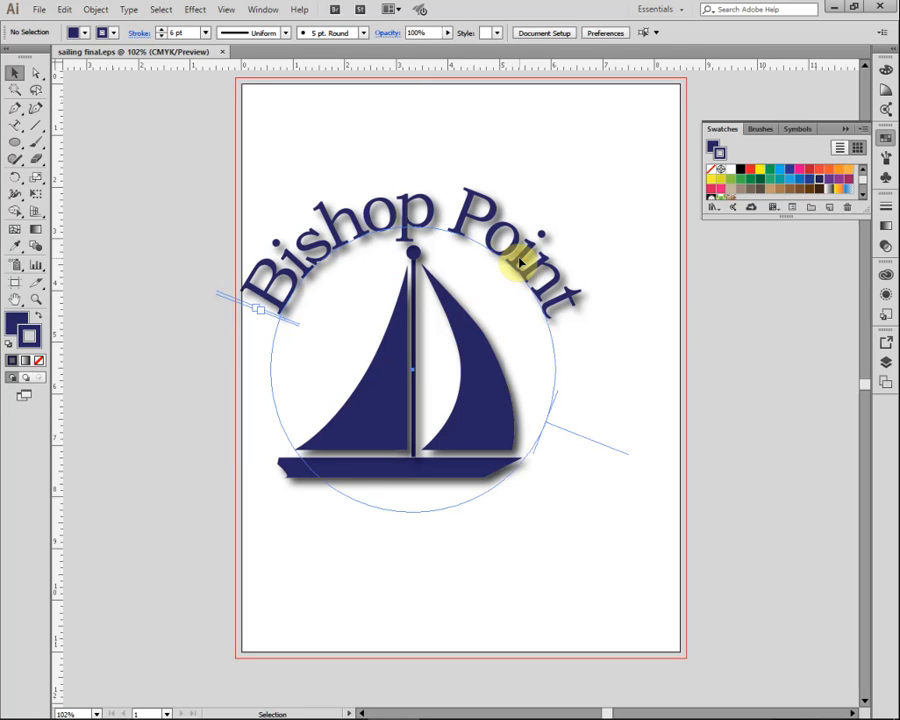
pyautogui.click(519, 262)
pyautogui.click(713, 464)
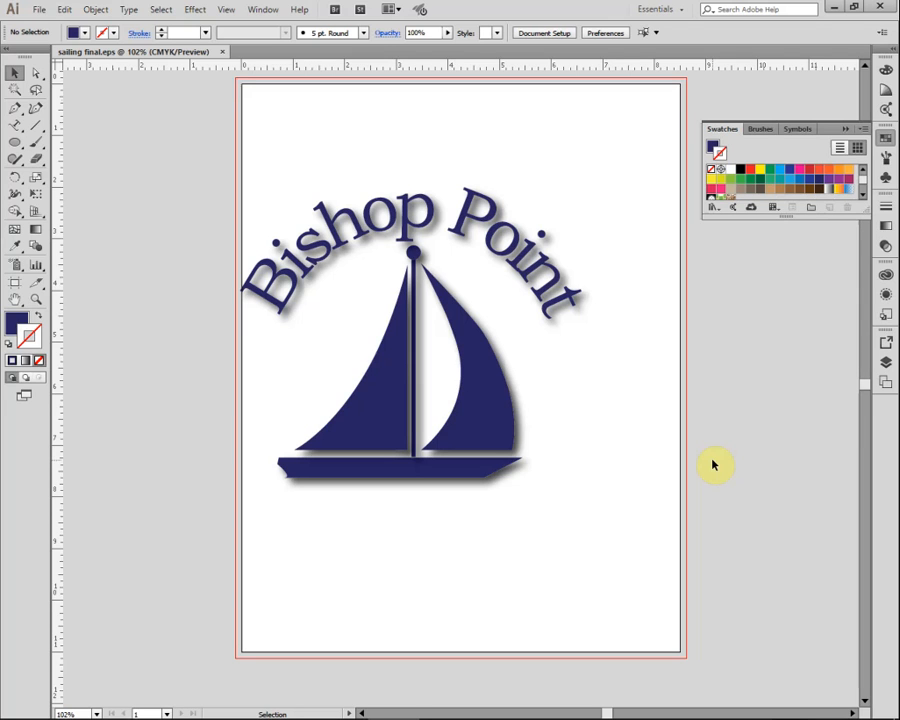
pyautogui.click(15, 127)
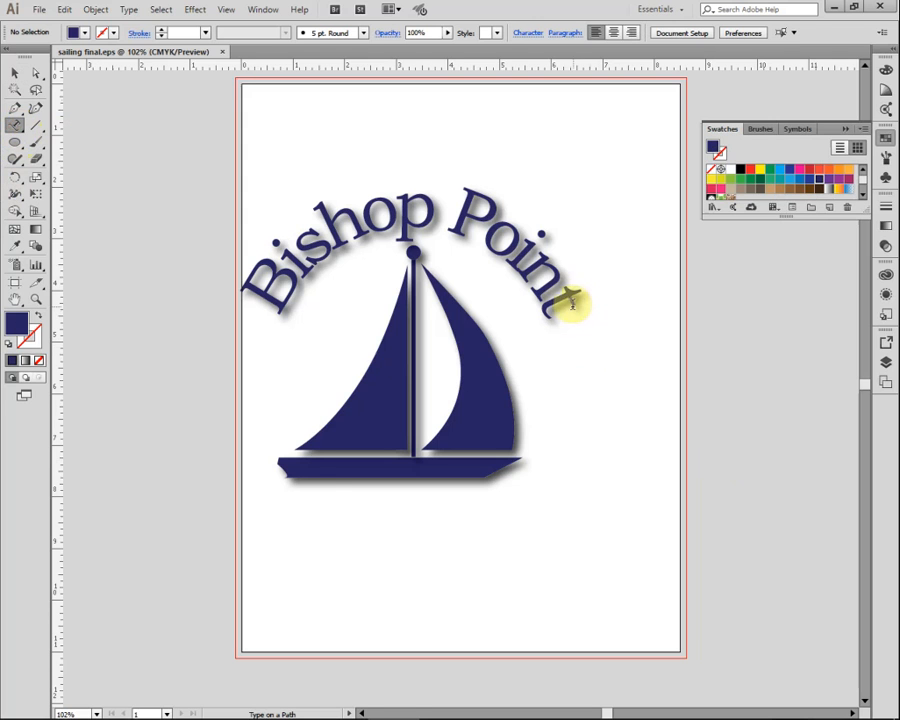
pyautogui.moveTo(565, 301); pyautogui.dragTo(238, 284)
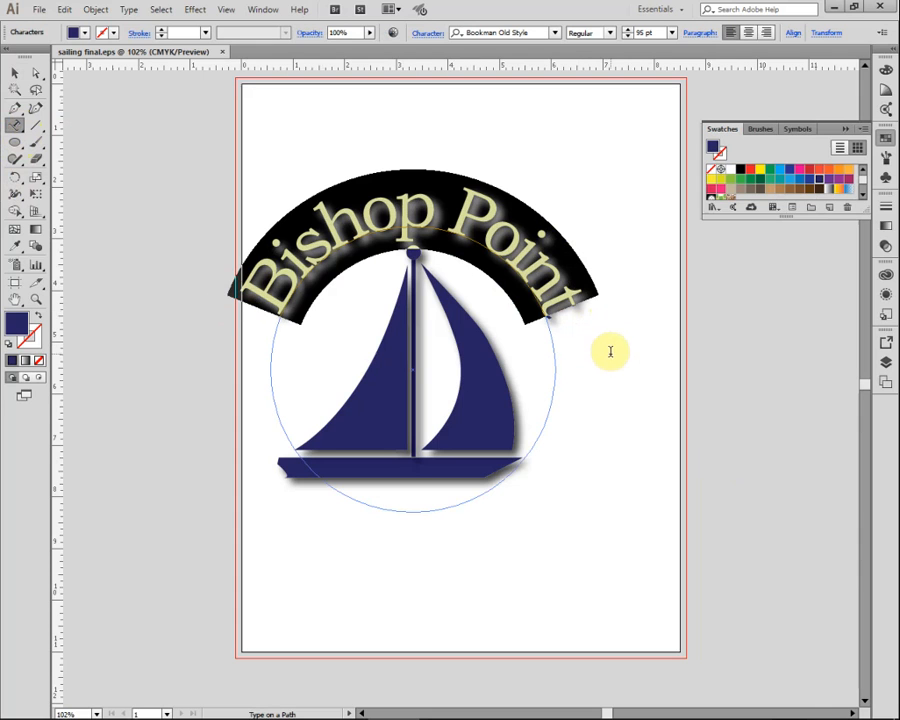
pyautogui.click(15, 76)
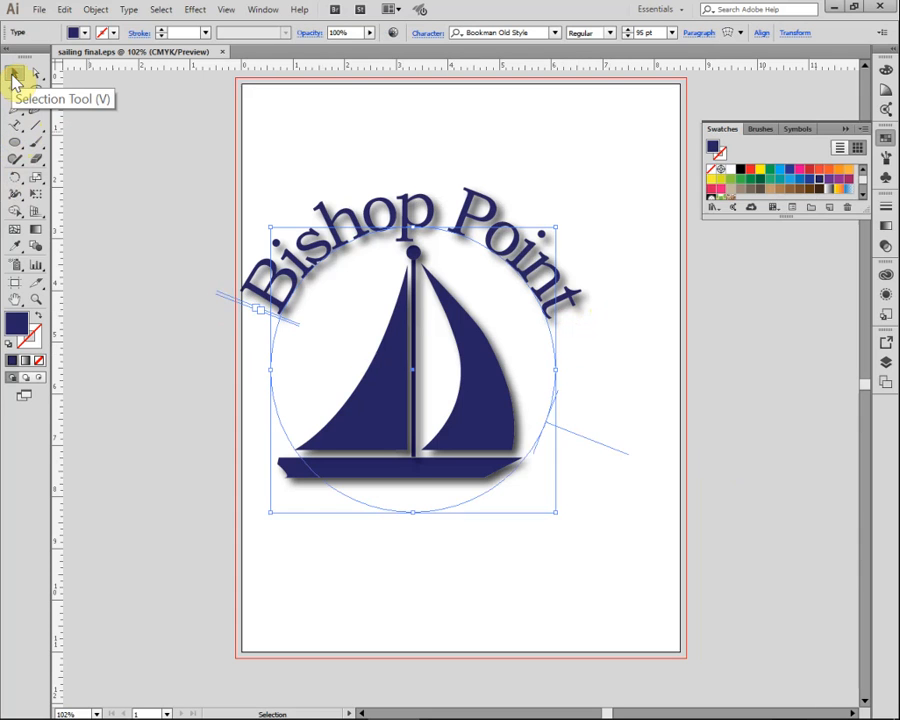
pyautogui.click(154, 138)
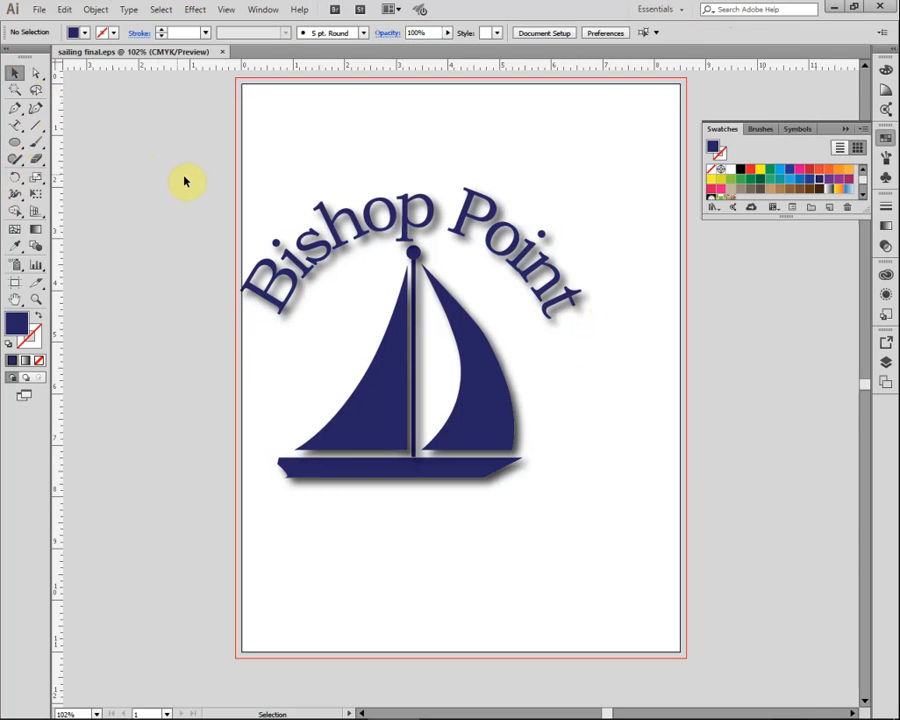